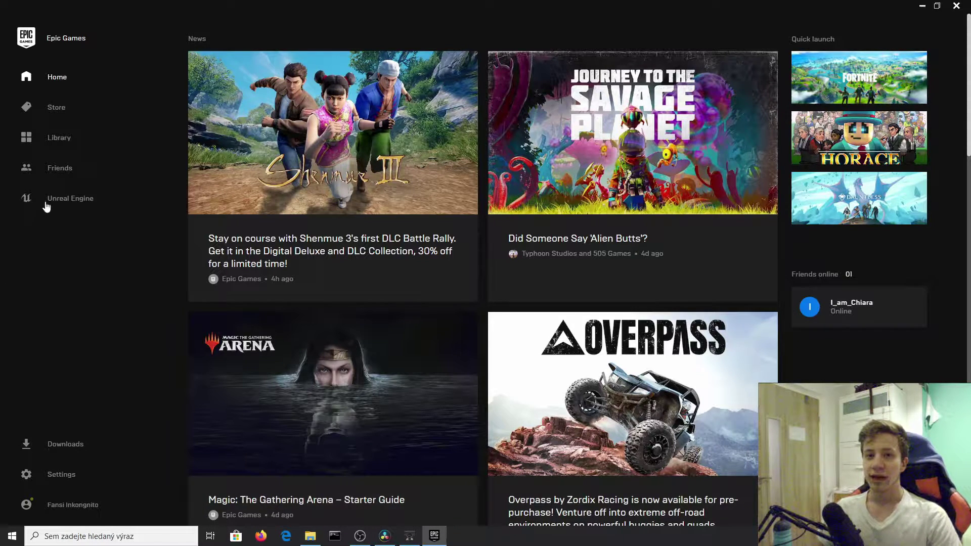
Step: Open the Unreal Engine library and launch engine version 4.24.1
click(45, 202)
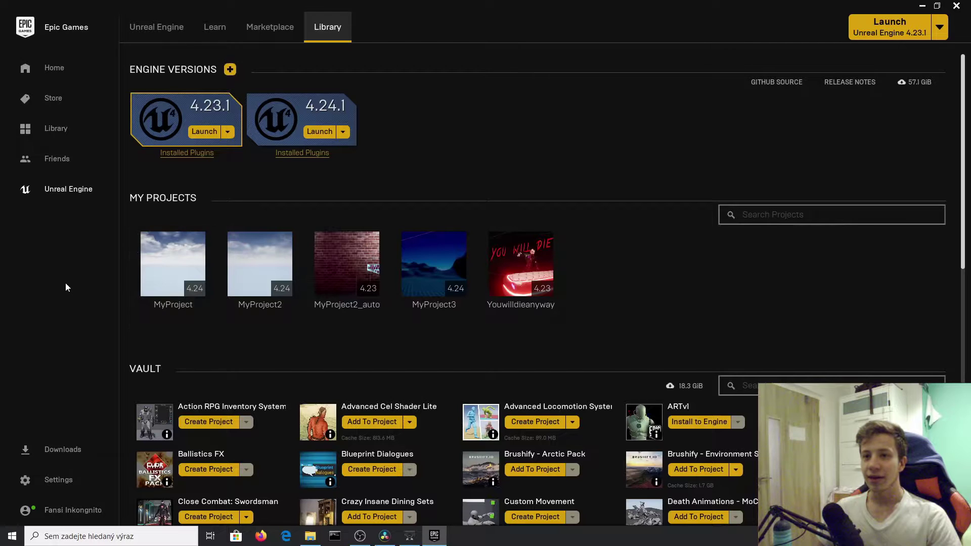
click(174, 34)
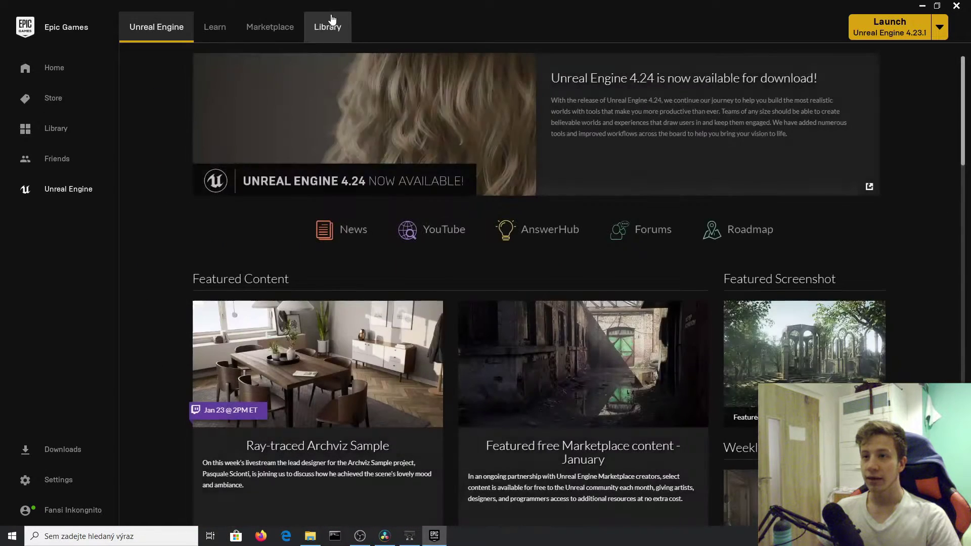
click(333, 25)
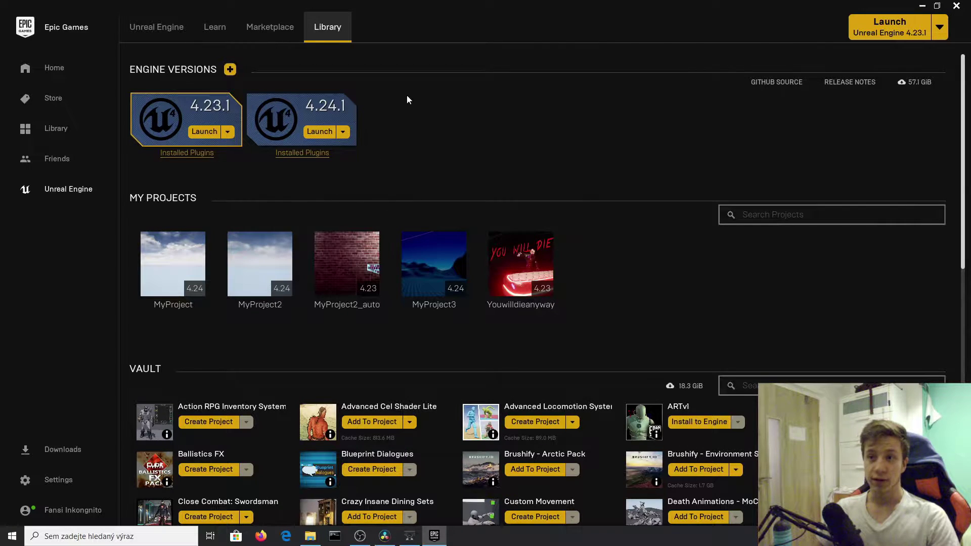
click(321, 132)
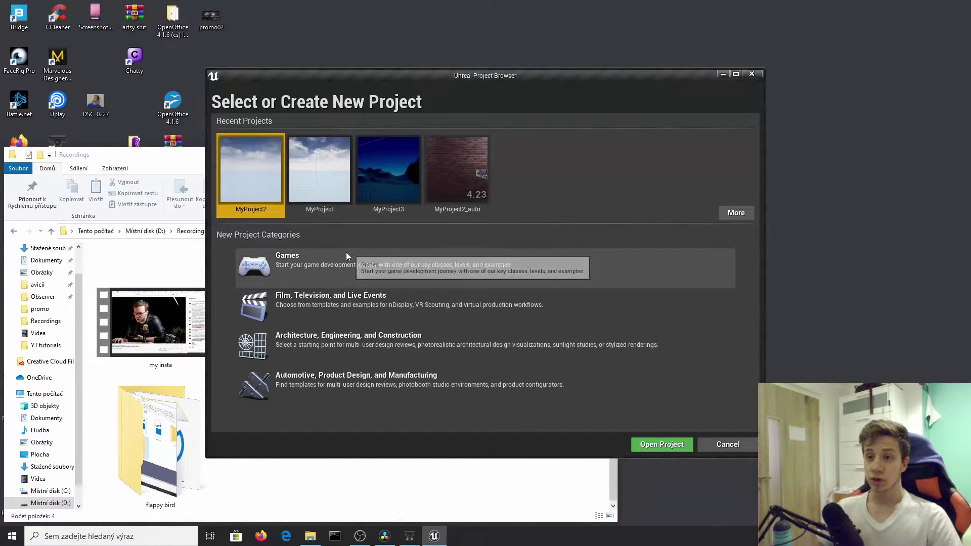
Step: Start a new project in the Games category using the Side Scroller template
click(338, 262)
double_click(339, 265)
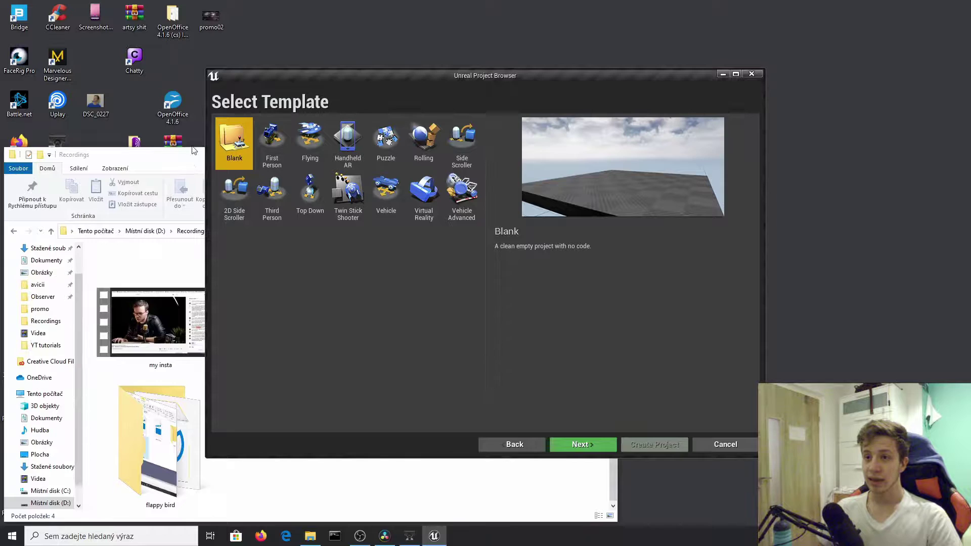
click(462, 147)
click(592, 444)
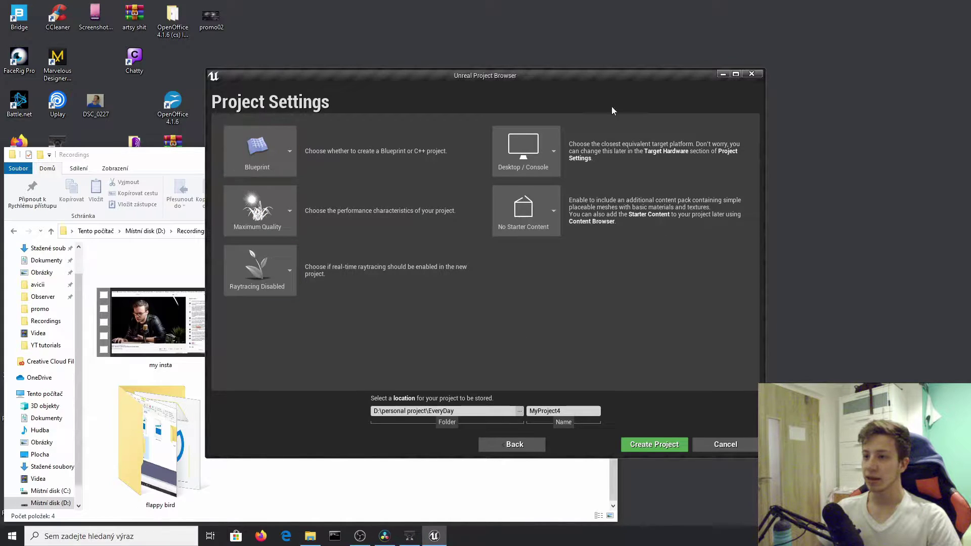
Step: Include starter content in the project settings and create the project as MyProject4
click(548, 207)
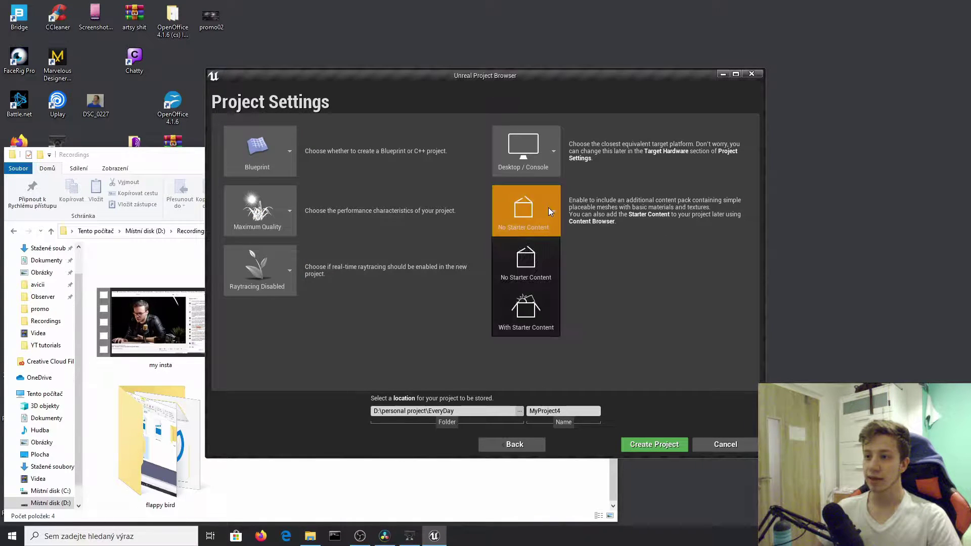
click(530, 312)
click(571, 411)
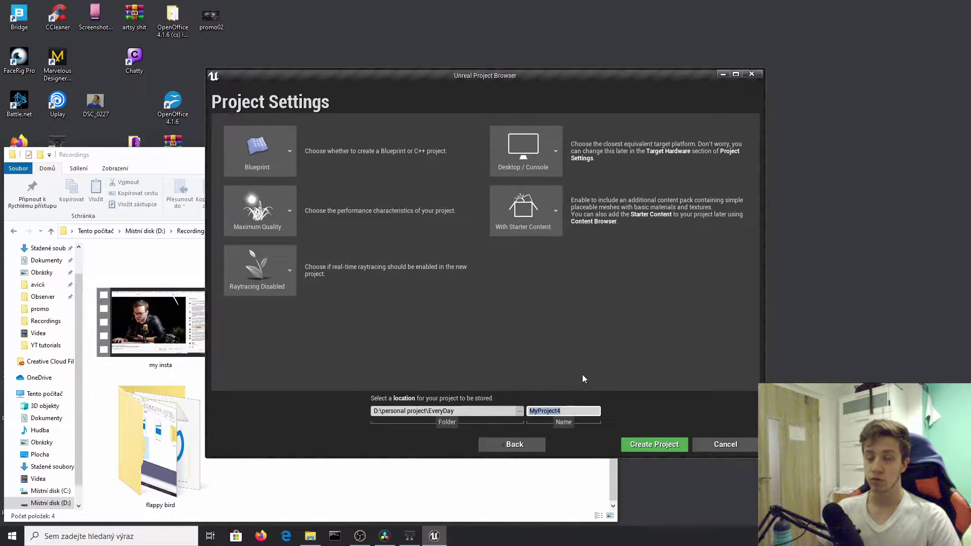
click(680, 407)
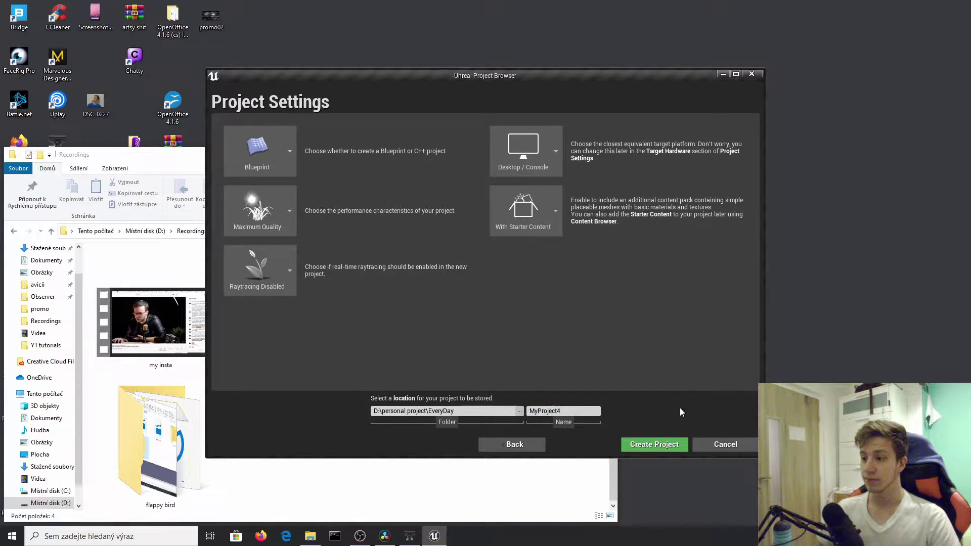
click(653, 445)
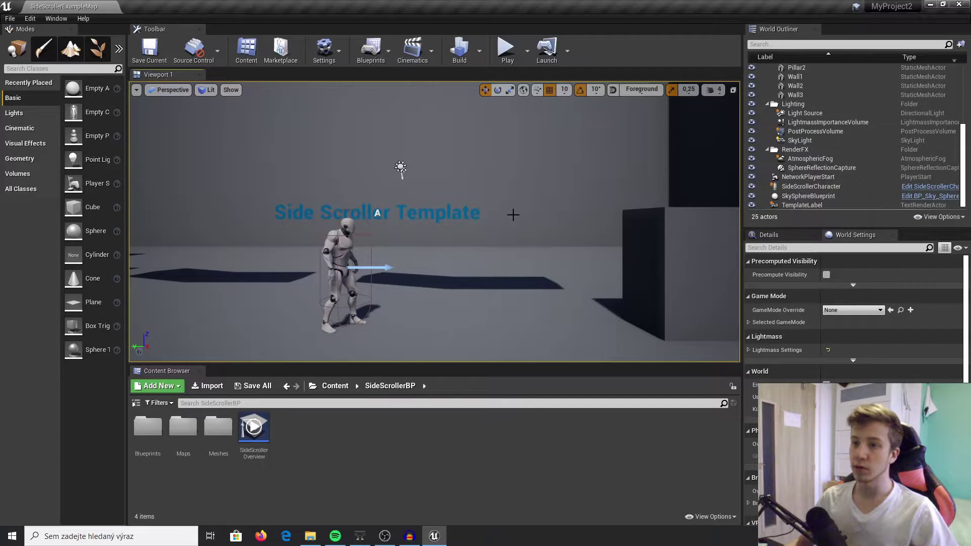
Step: Play-test the side-scroller level by running the character both ways and jumping, and end the play session
scroll(507, 226, down, 3)
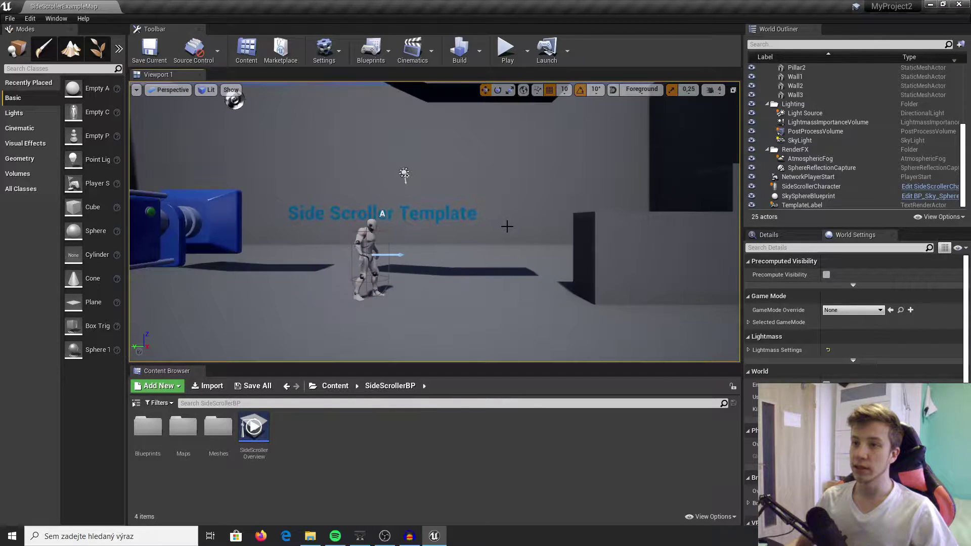
click(505, 48)
click(572, 221)
key(a)
key(d)
key(space)
key(a)
key(space)
key(d)
key(d)
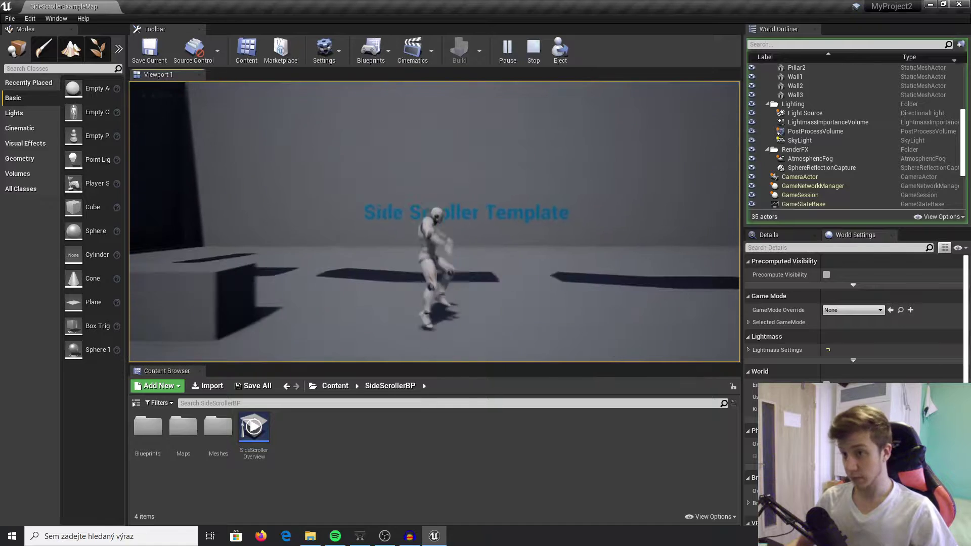
key(Escape)
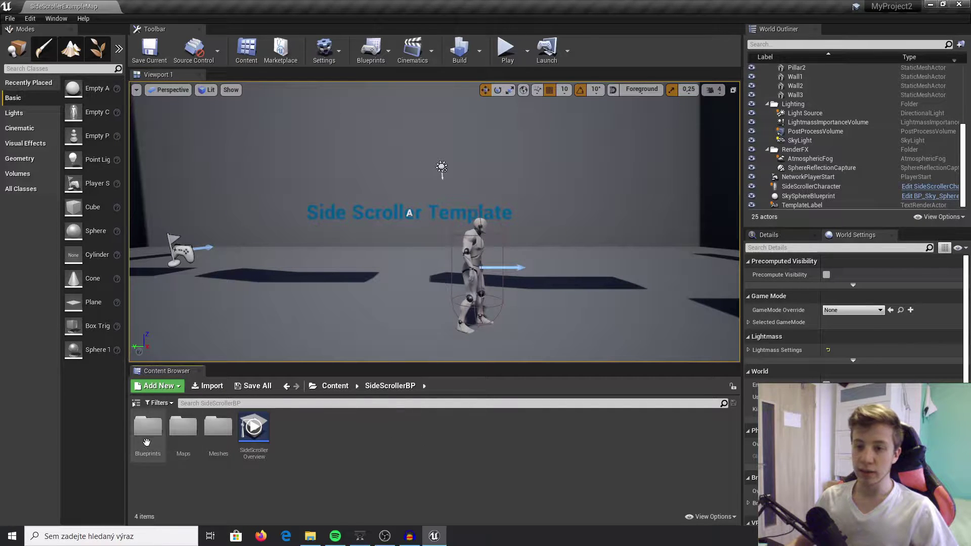
Step: Go to the Blueprints folder inside SideScrollerBP and select the SideScrollerCharacter blueprint
click(335, 386)
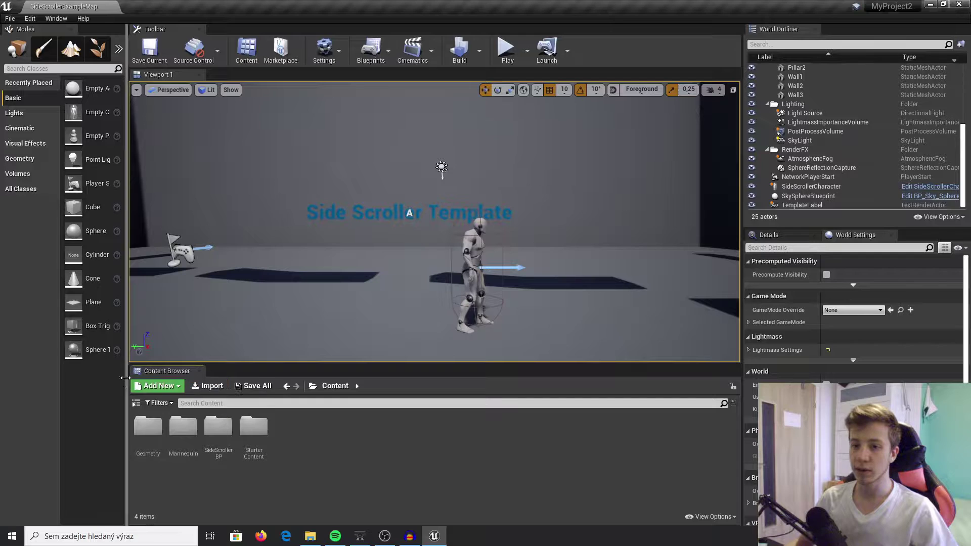
double_click(213, 431)
double_click(151, 438)
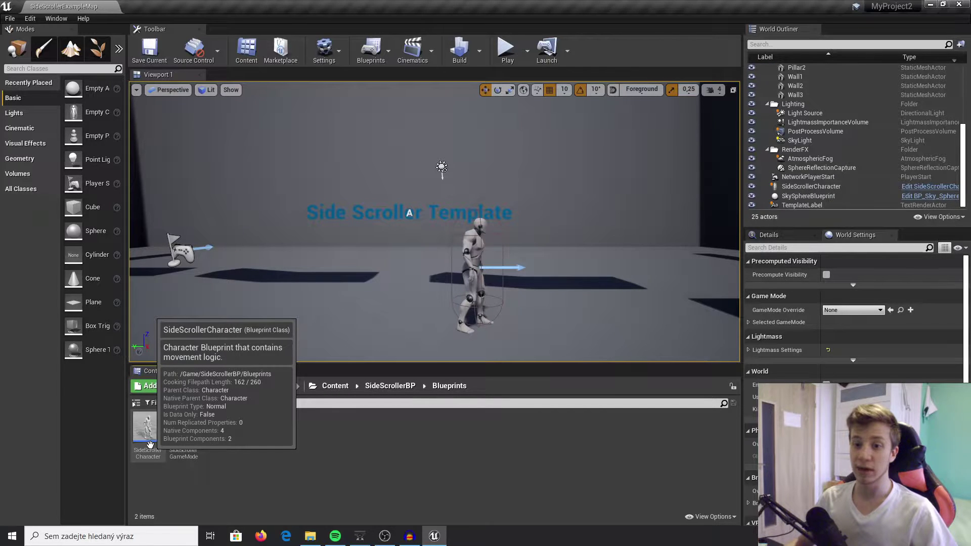
click(150, 443)
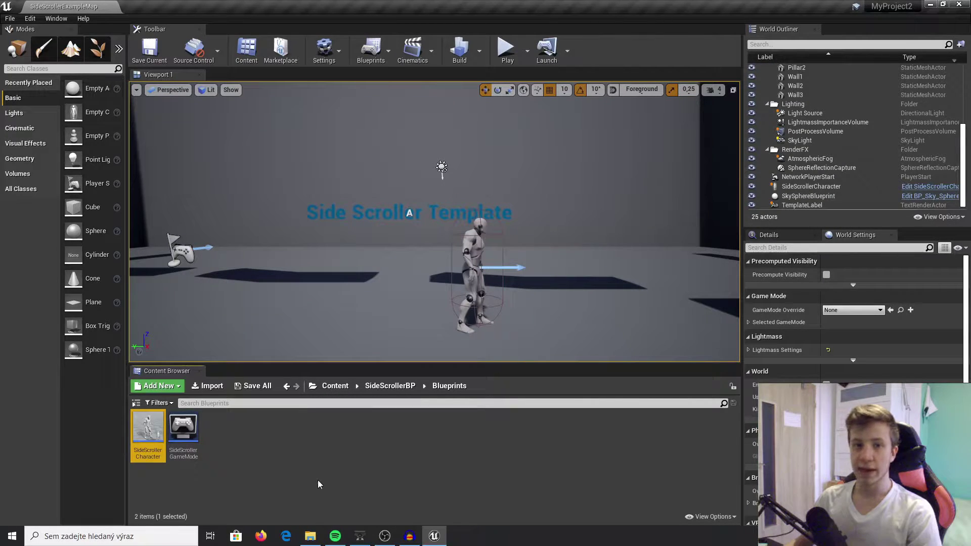
Step: Create a blueprint class with Character as its parent in the Blueprints folder and name it NewCharacter
right_click(241, 436)
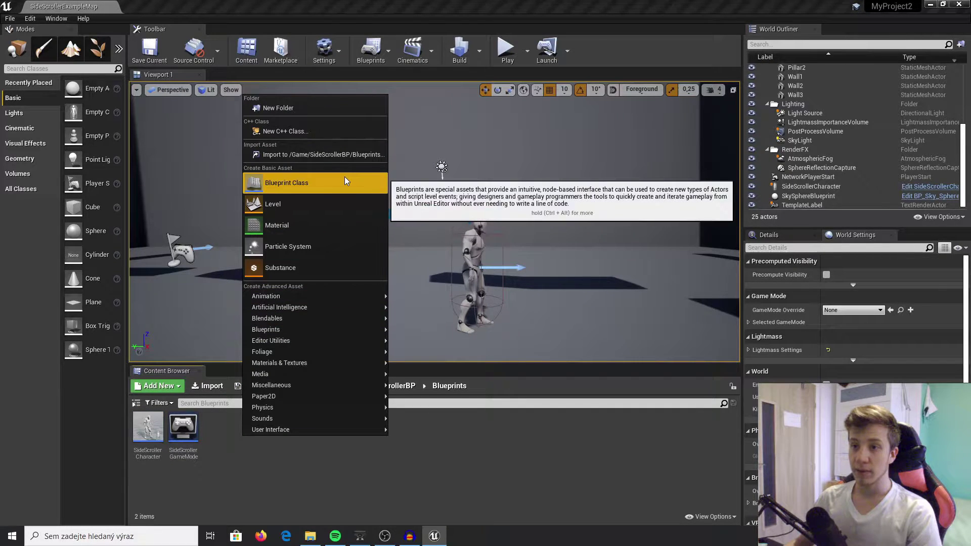
right_click(218, 447)
mouse_move(252, 438)
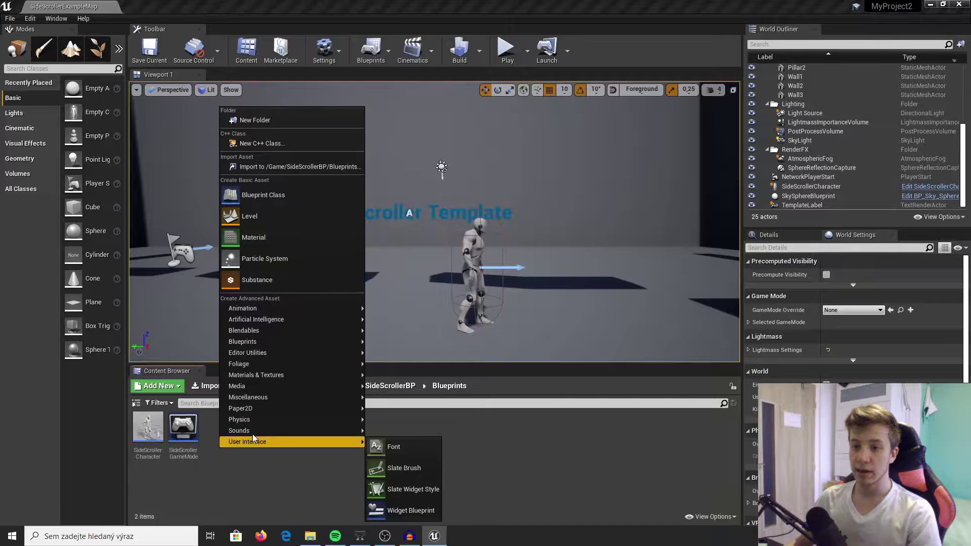
click(289, 193)
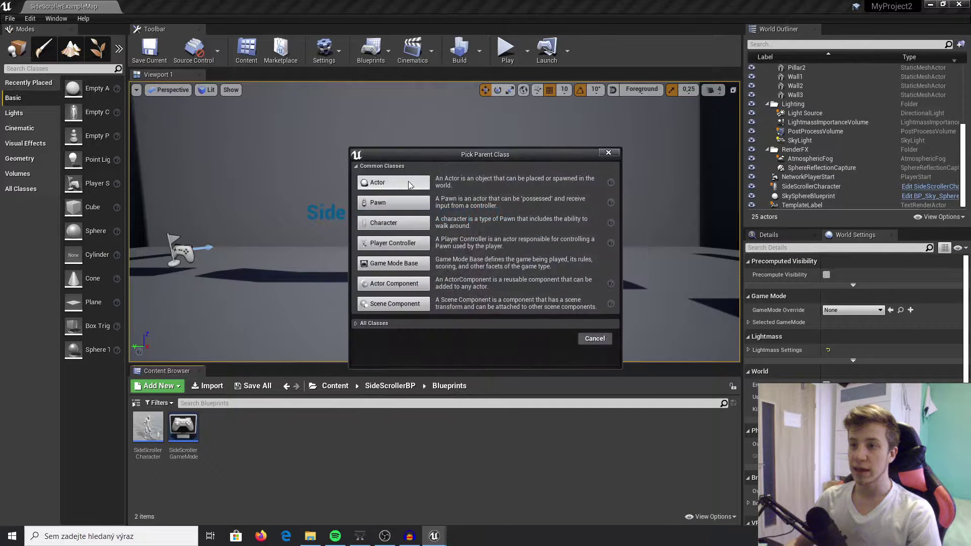
click(401, 222)
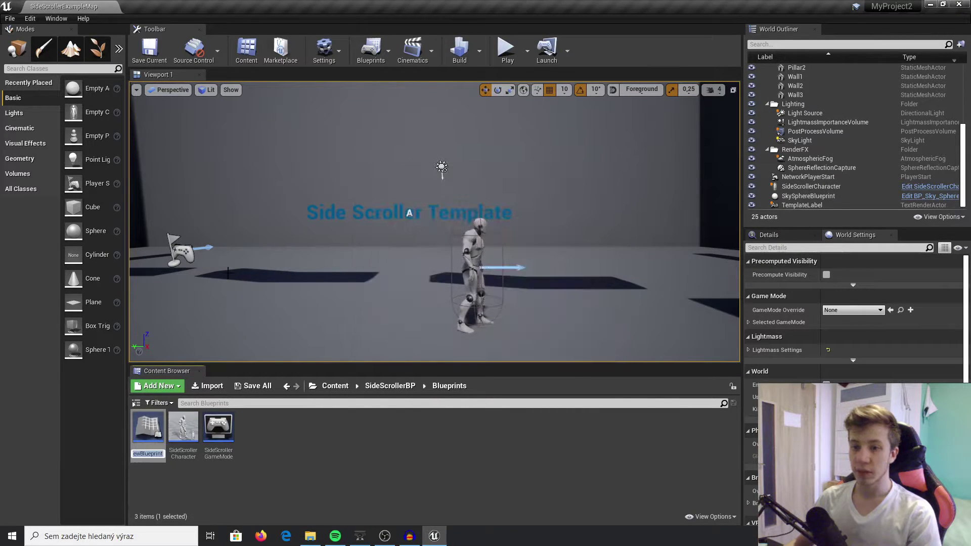
text(New Character)
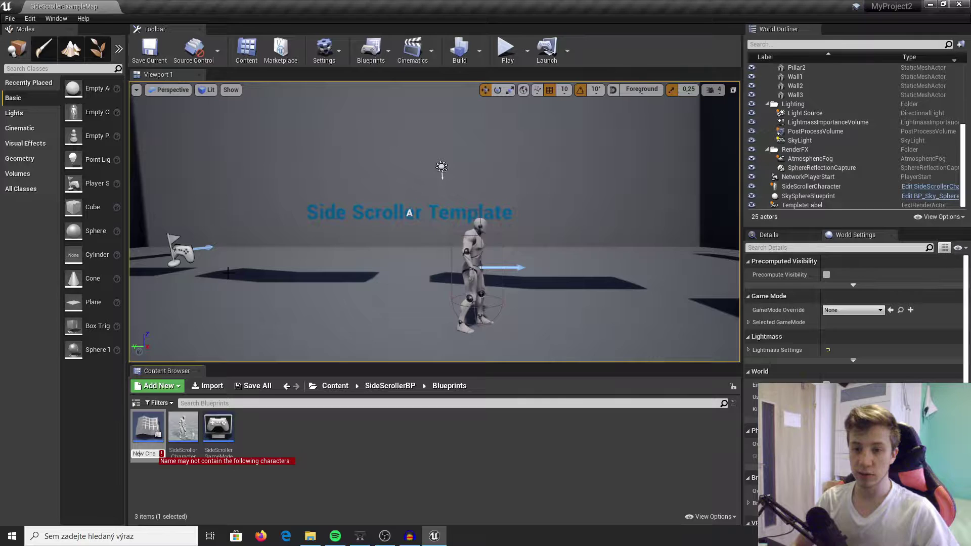
key(Return)
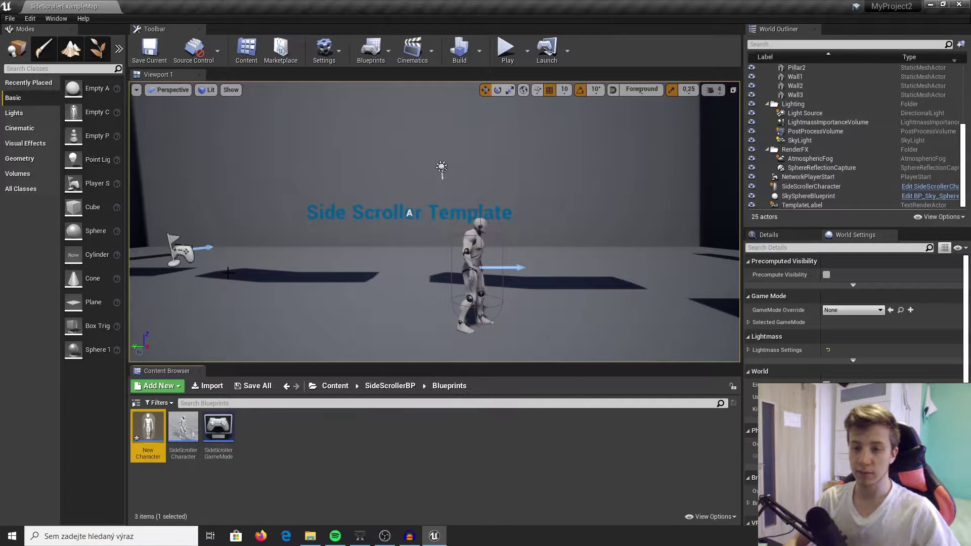
Step: Open the NewCharacter blueprint and add a Cube component named s
double_click(148, 434)
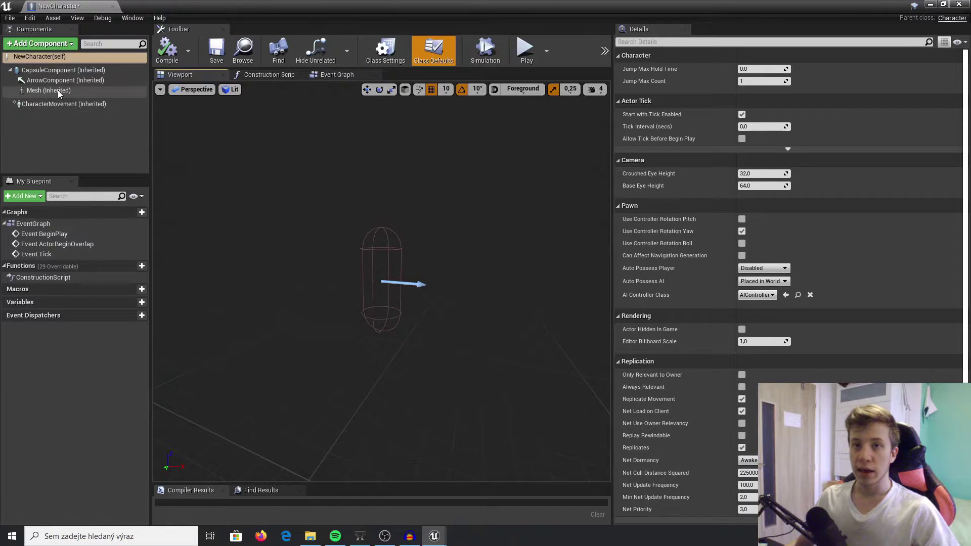
click(46, 44)
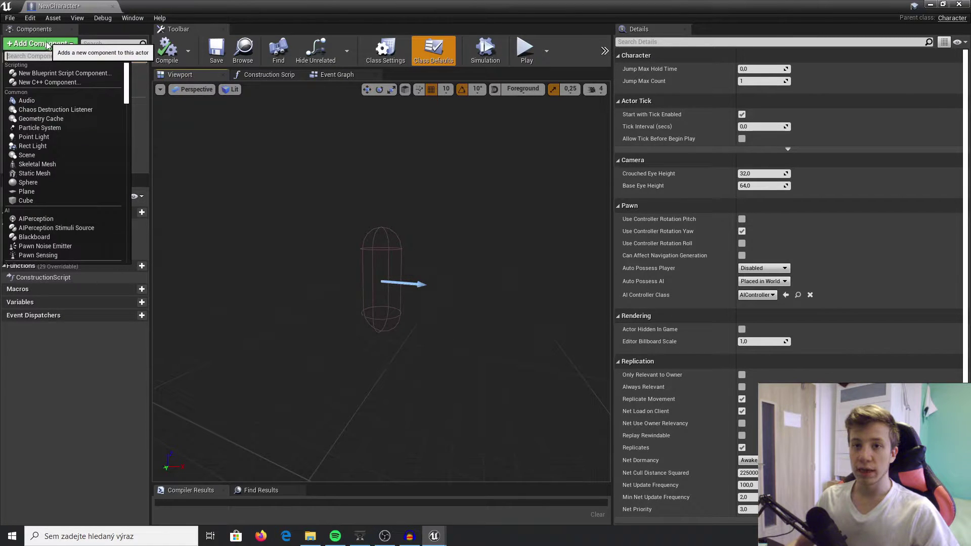
click(58, 201)
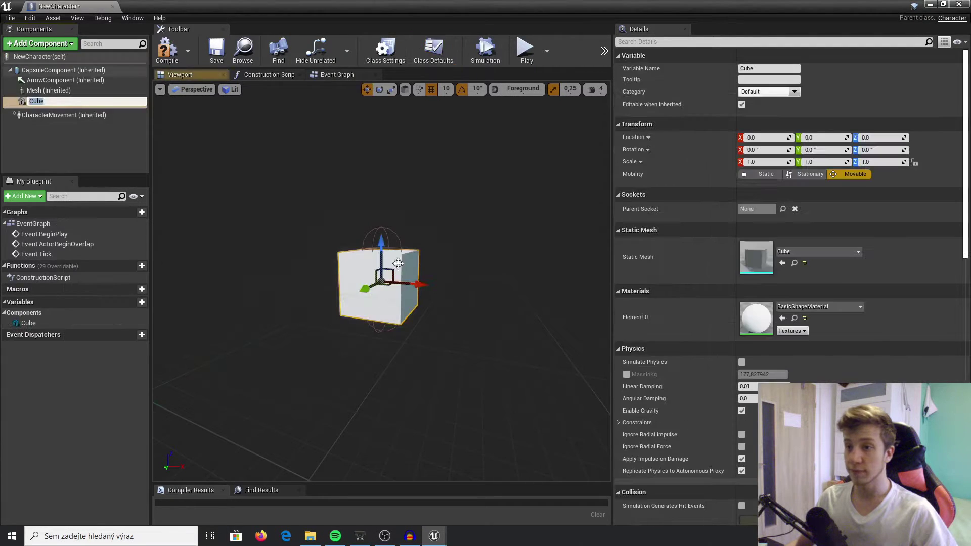
text(s)
click(427, 253)
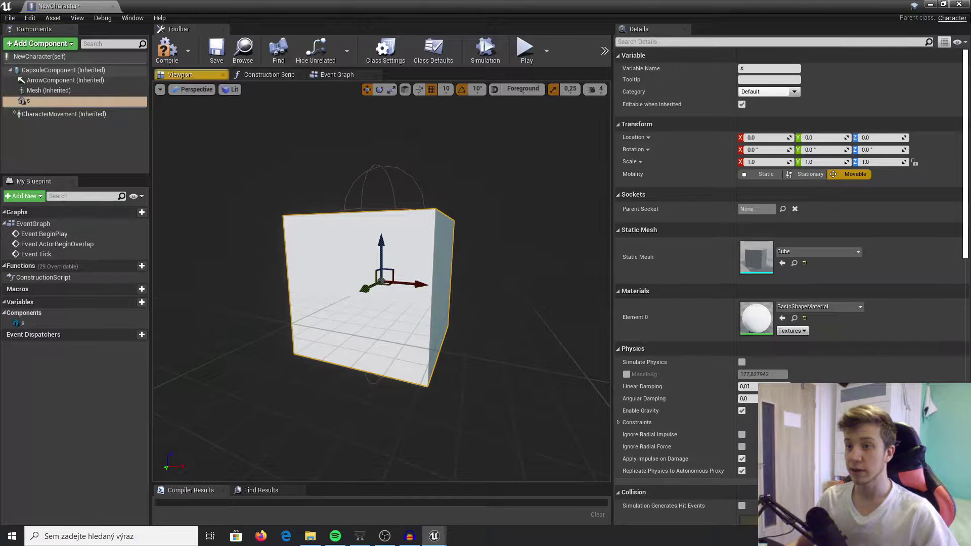
Step: Scale the cube component uniformly to 0.25 inside the capsule
key(r)
drag(373, 284, 375, 298)
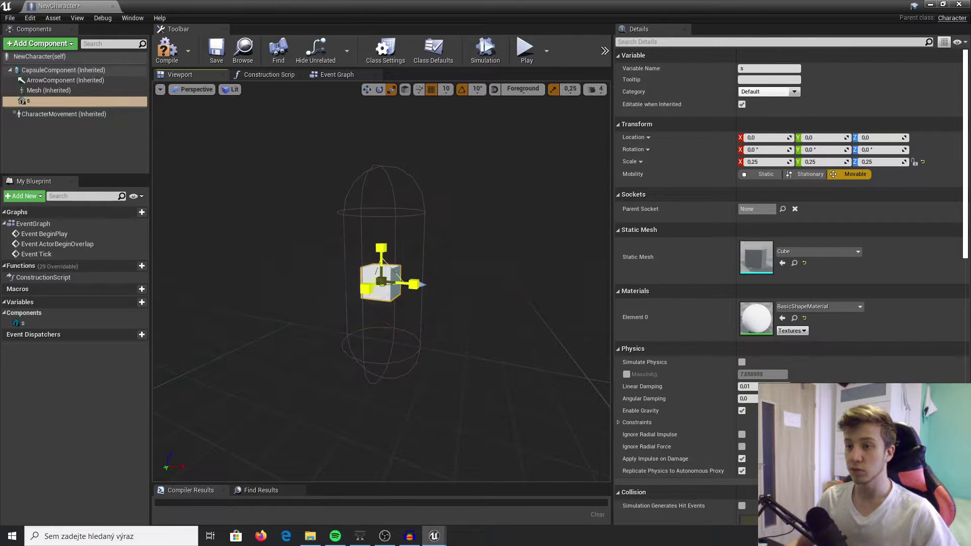
key(w)
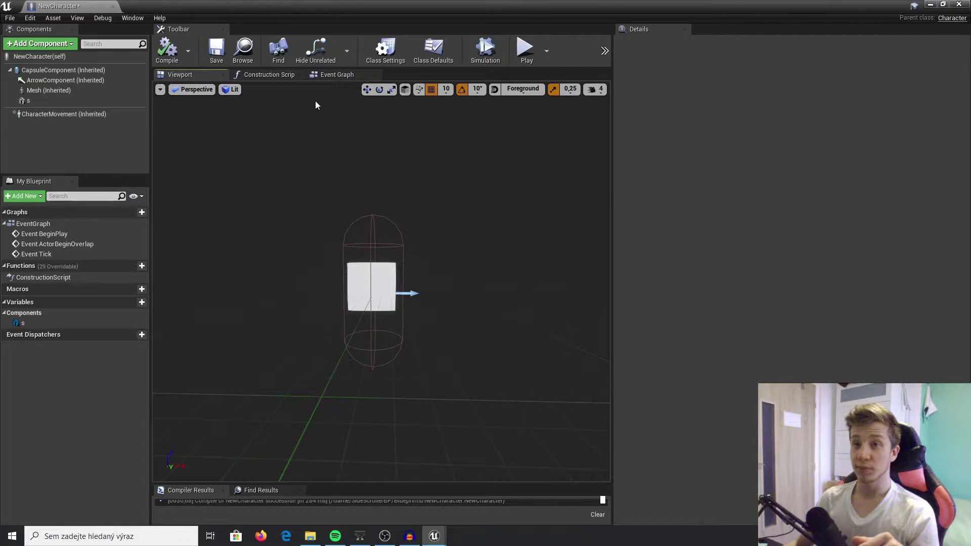
Step: Add an Add Movement Input node in the Event Graph, connected to the execution output of Event Tick
click(336, 75)
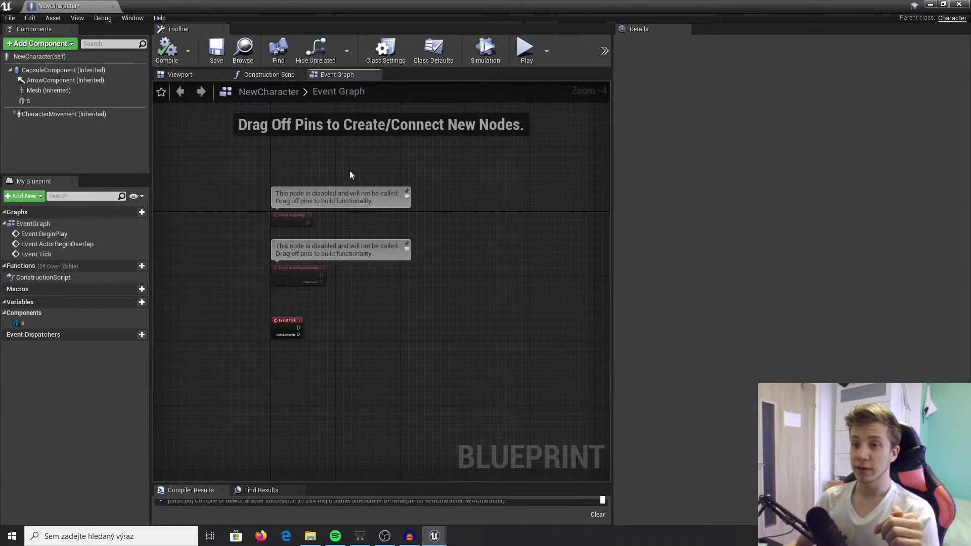
scroll(314, 333, down, 3)
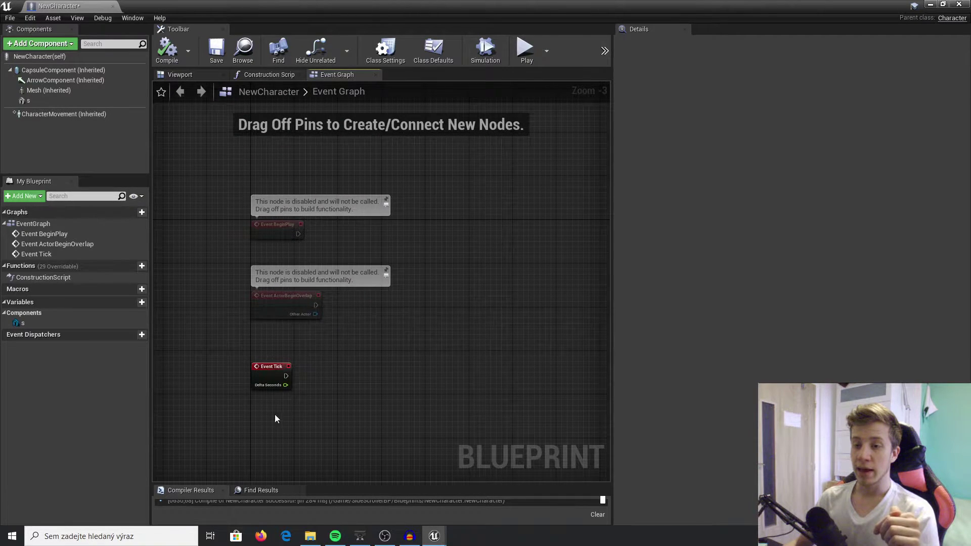
scroll(268, 397, up, 3)
right_drag(287, 372, 281, 303)
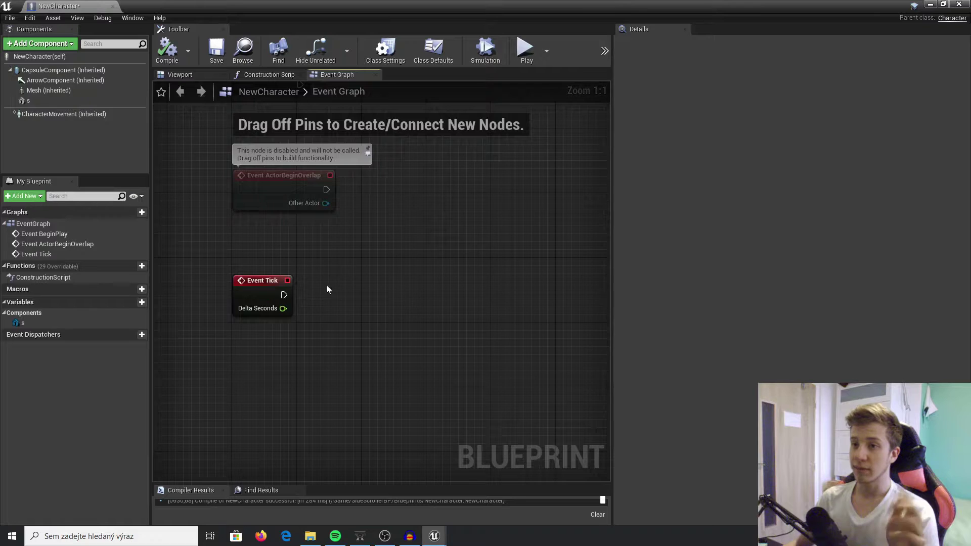
drag(291, 295, 393, 292)
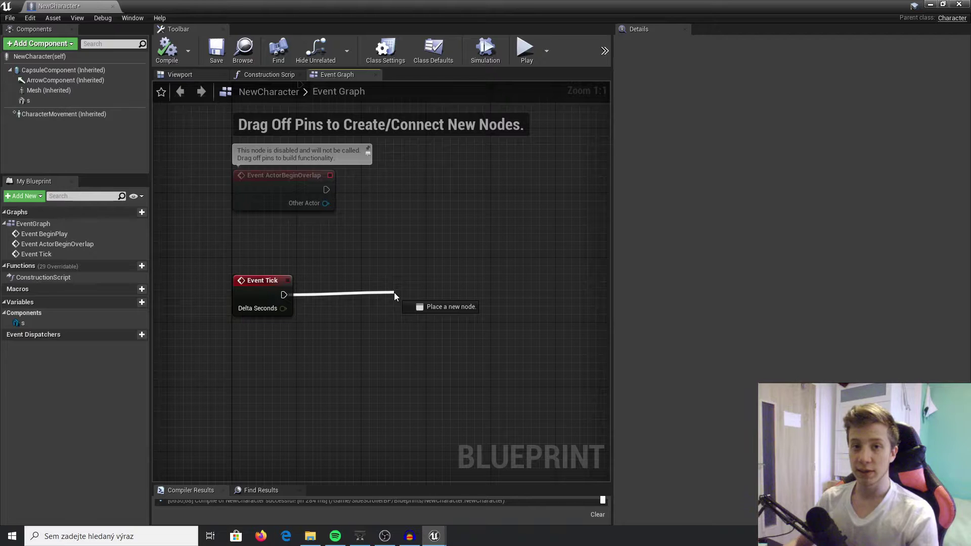
drag(393, 292, 396, 300)
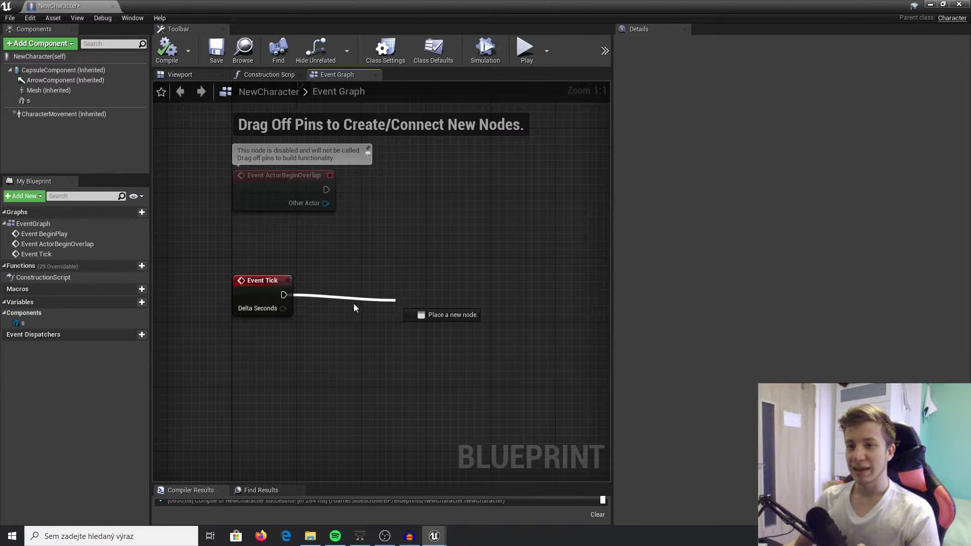
drag(283, 295, 416, 302)
text(add mov)
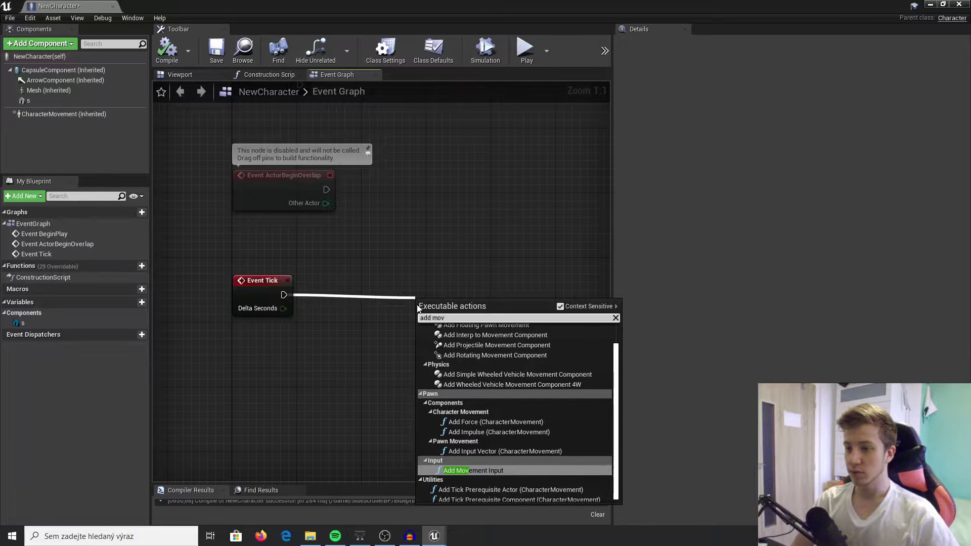
key(Return)
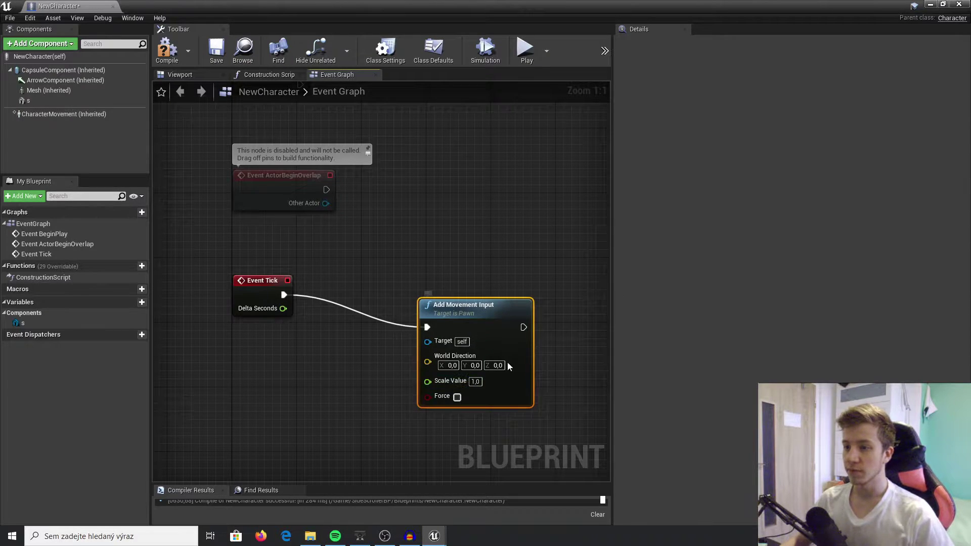
Step: Set the Add Movement Input node's World Direction Y to -1, compile the blueprint and return to the level editor
right_drag(506, 365, 501, 303)
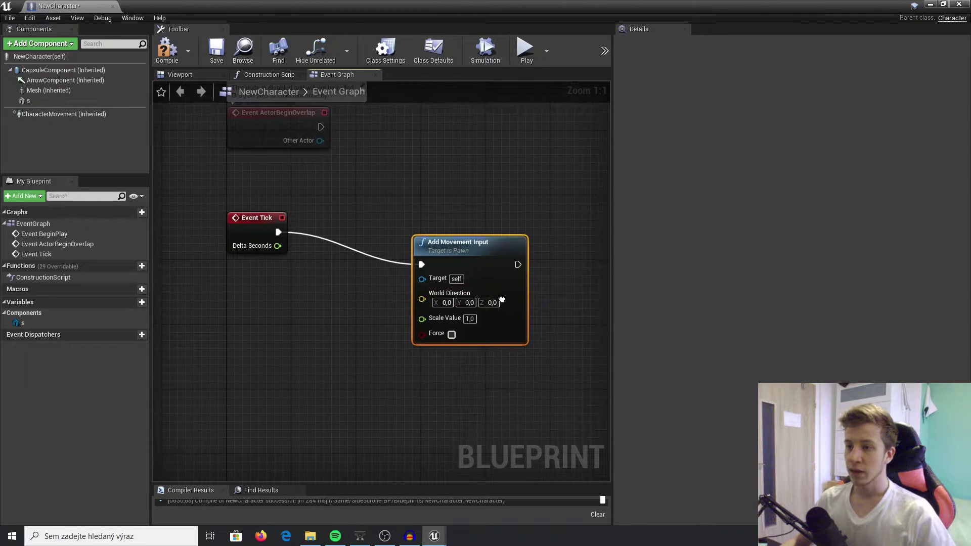
click(469, 303)
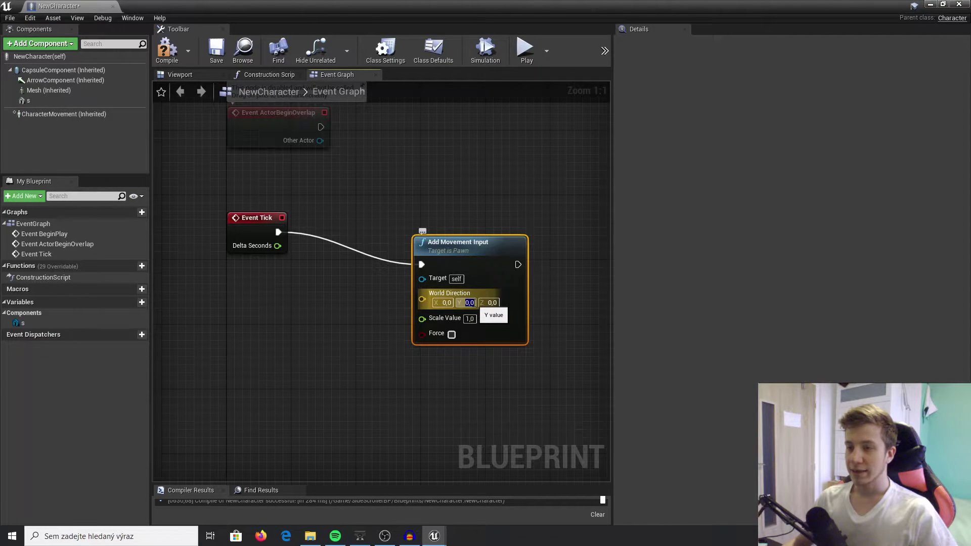
text(-1)
key(Return)
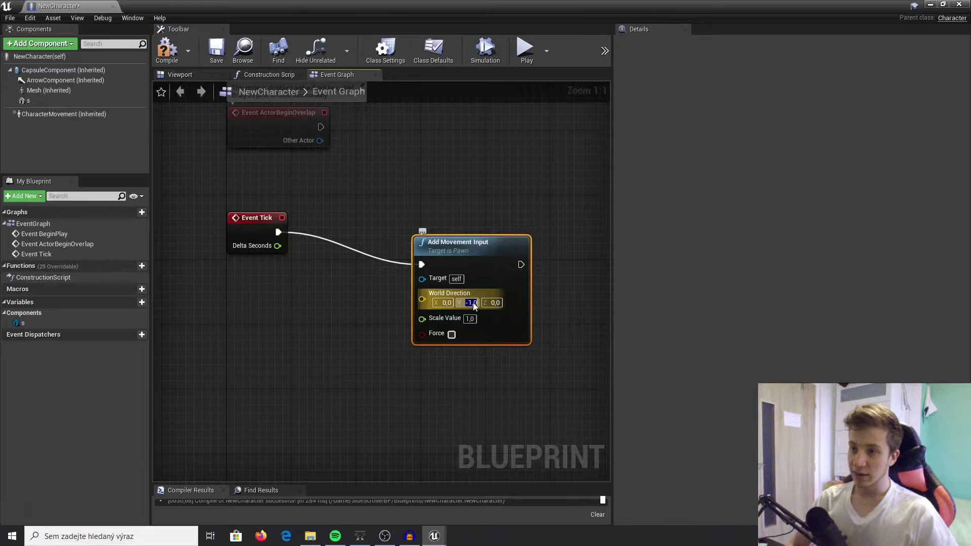
click(167, 49)
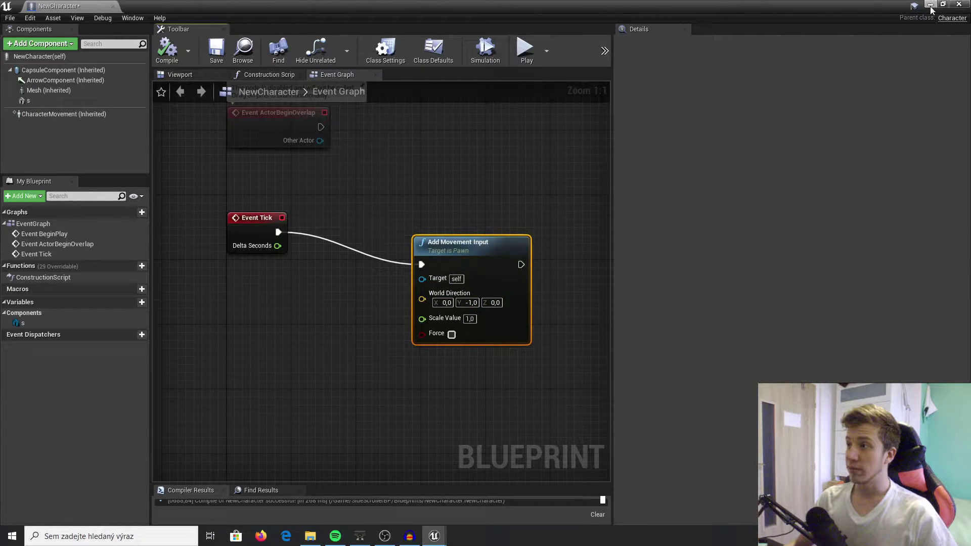
click(931, 5)
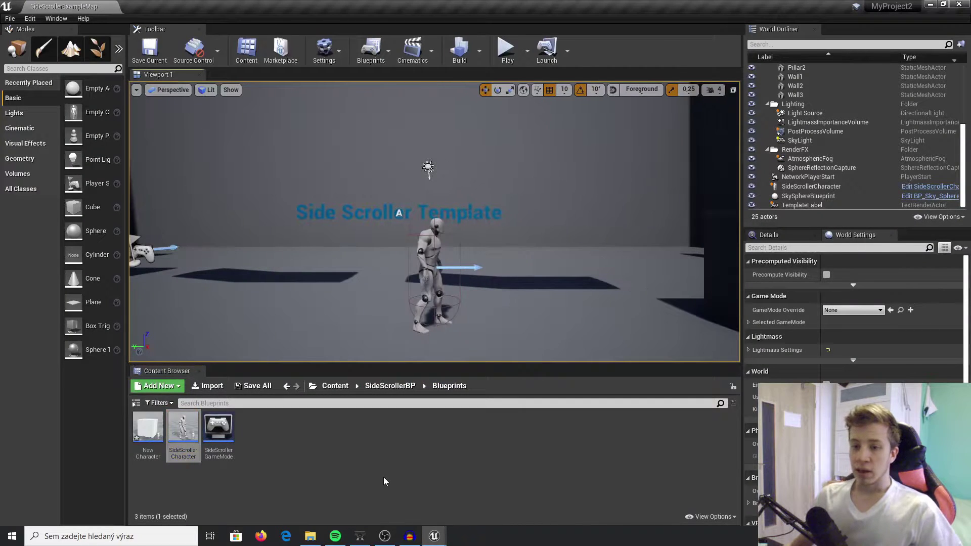
Step: Delete the SideScrollerCharacter and the NetworkPlayerStart from the level
scroll(387, 331, down, 3)
scroll(381, 329, up, 3)
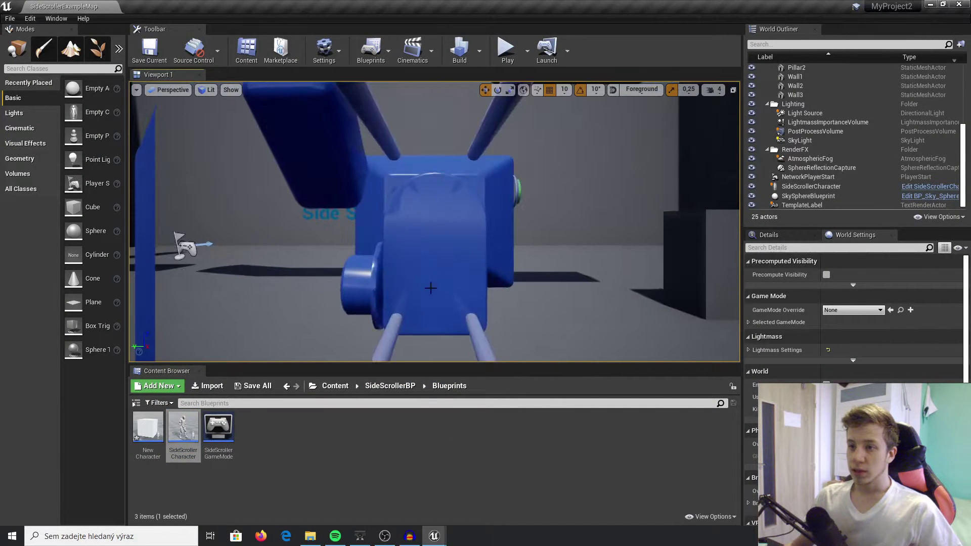
click(462, 266)
click(436, 251)
key(Delete)
right_drag(418, 253, 406, 277)
key(a)
click(403, 267)
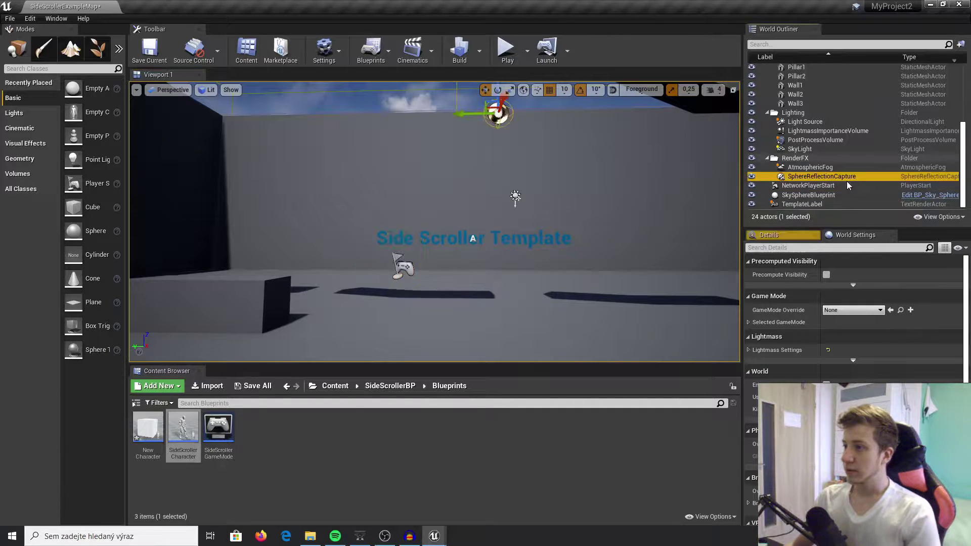
key(Delete)
Step: Find the Player Start actor and place it in the level at one end of the course, above the ledges
click(63, 68)
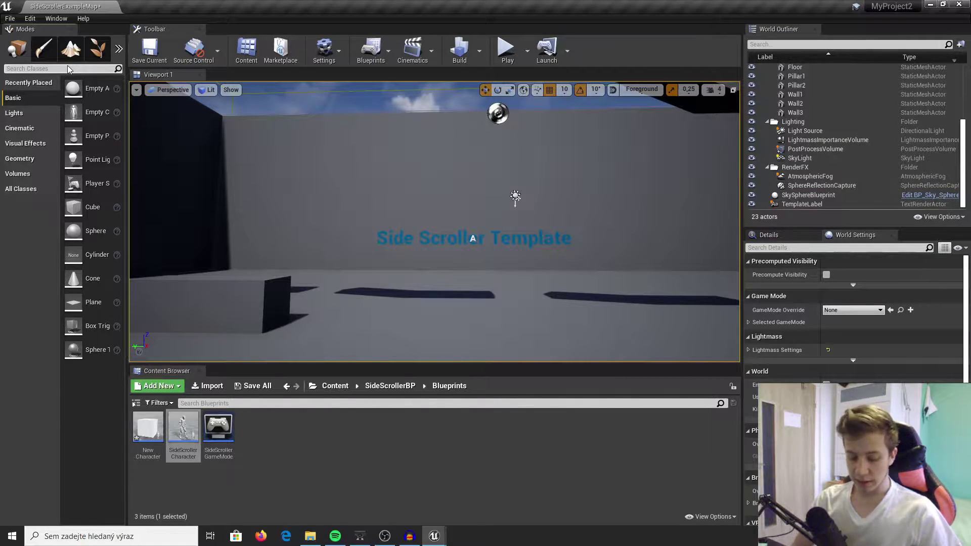
text(player)
drag(45, 88, 324, 218)
right_drag(413, 219, 288, 223)
drag(602, 186, 253, 177)
right_drag(252, 178, 422, 176)
right_drag(434, 222, 344, 213)
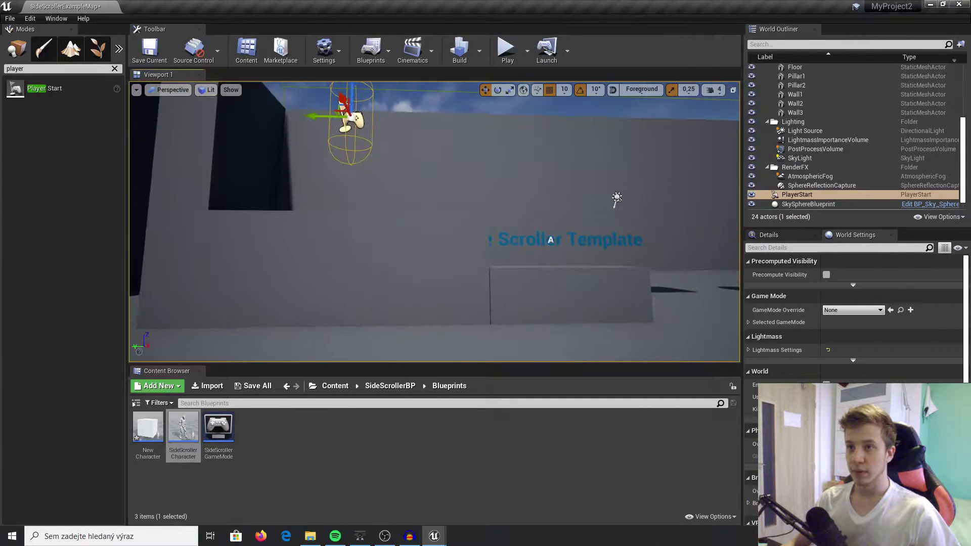
mouse_move(632, 313)
right_down()
mouse_move(635, 334)
mouse_move(633, 312)
right_up()
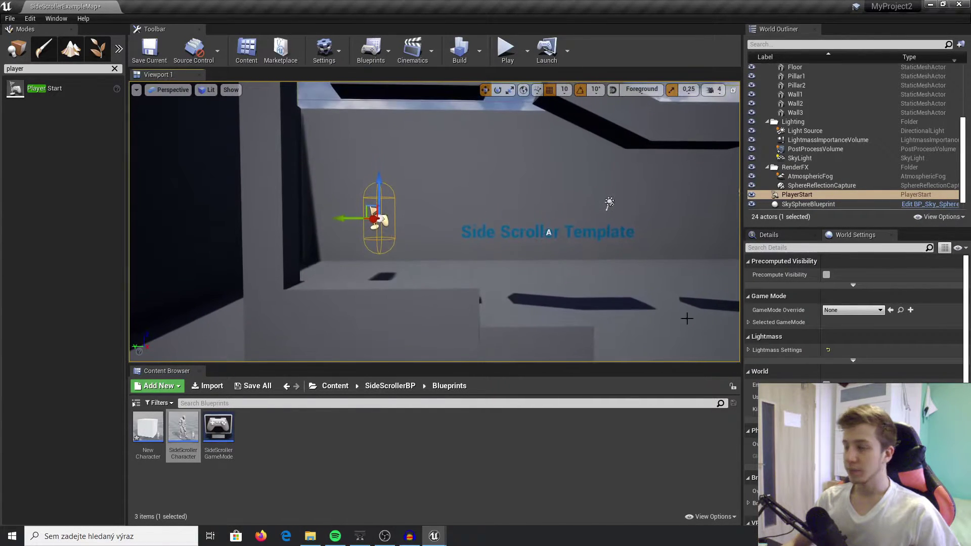
Step: Set the level's GameMode Override to SideScrollerGameMode in the World Settings
click(792, 238)
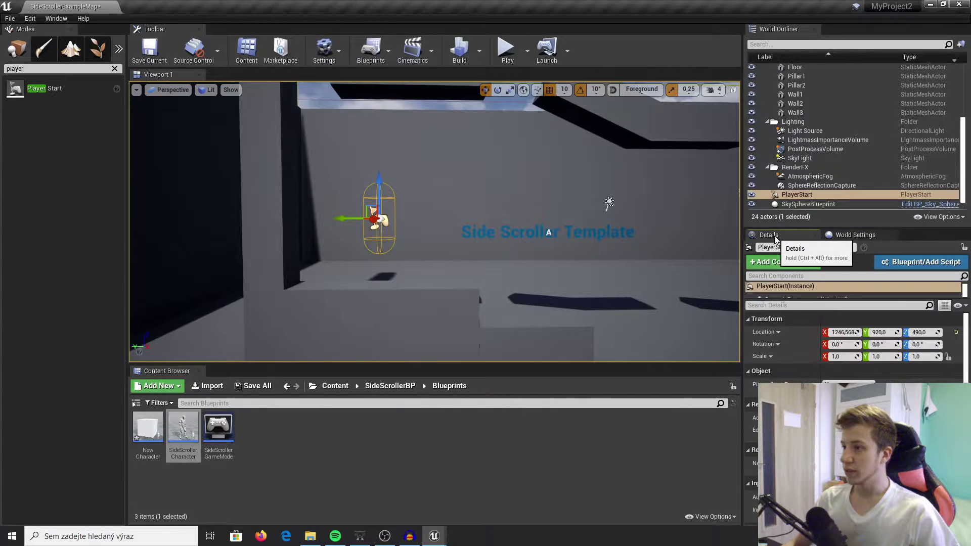
click(841, 238)
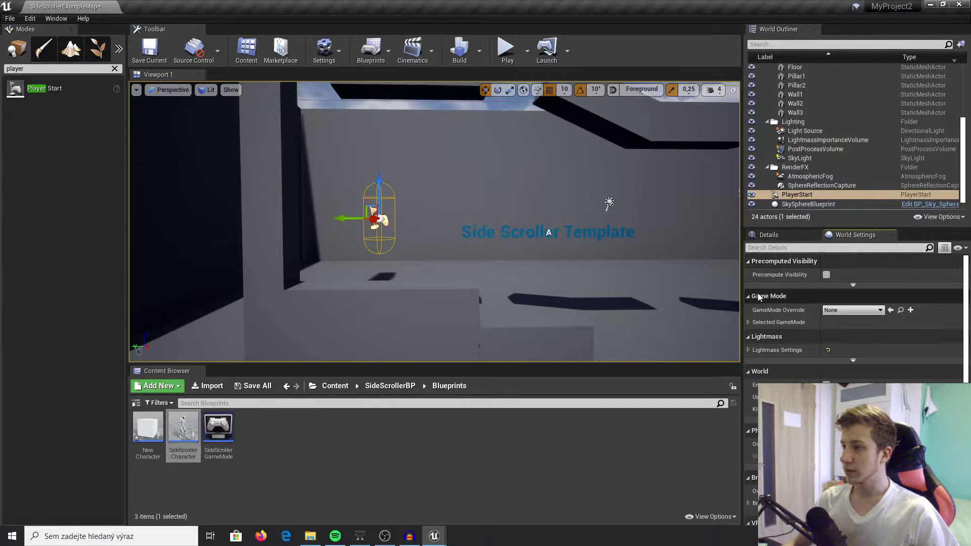
click(851, 311)
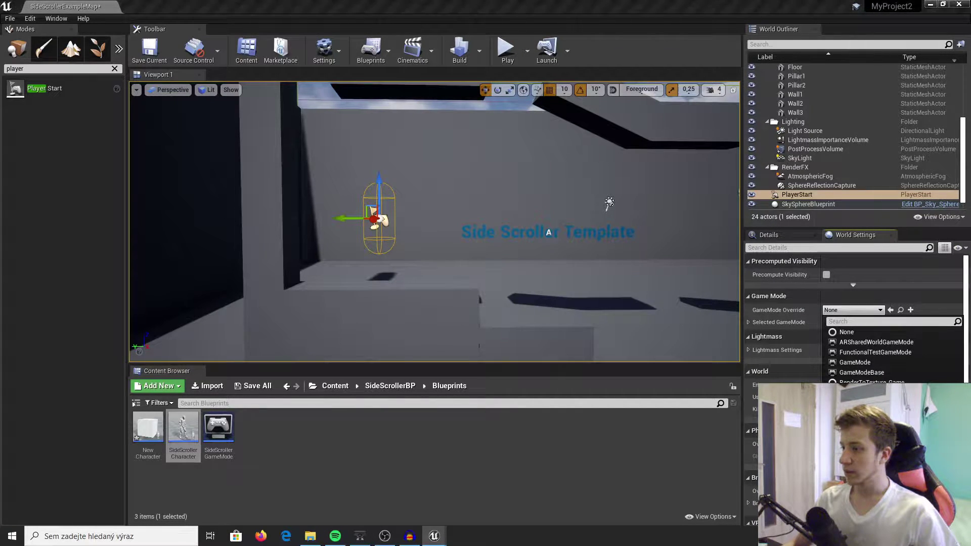
click(865, 393)
Step: Change the Default Pawn Class of the selected game mode to NewCharacter
click(748, 322)
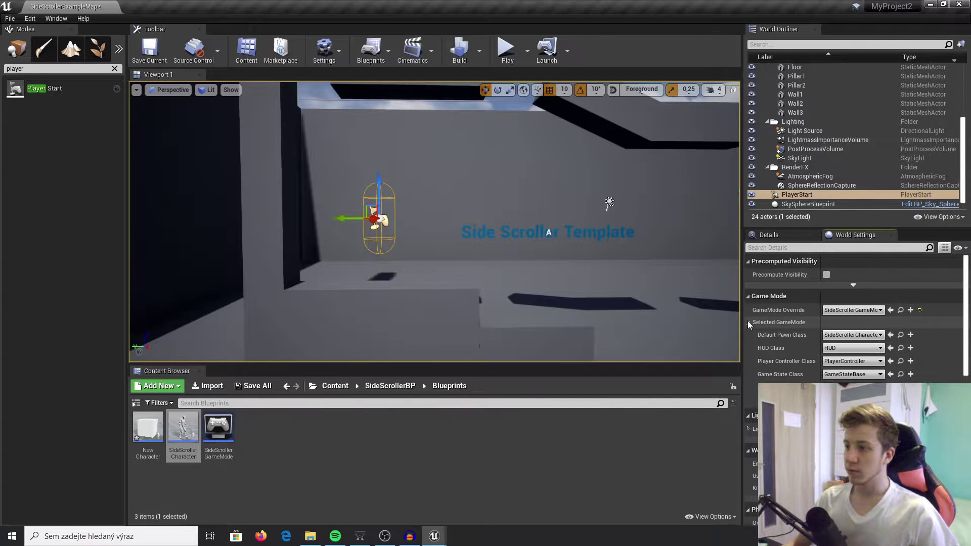
click(867, 335)
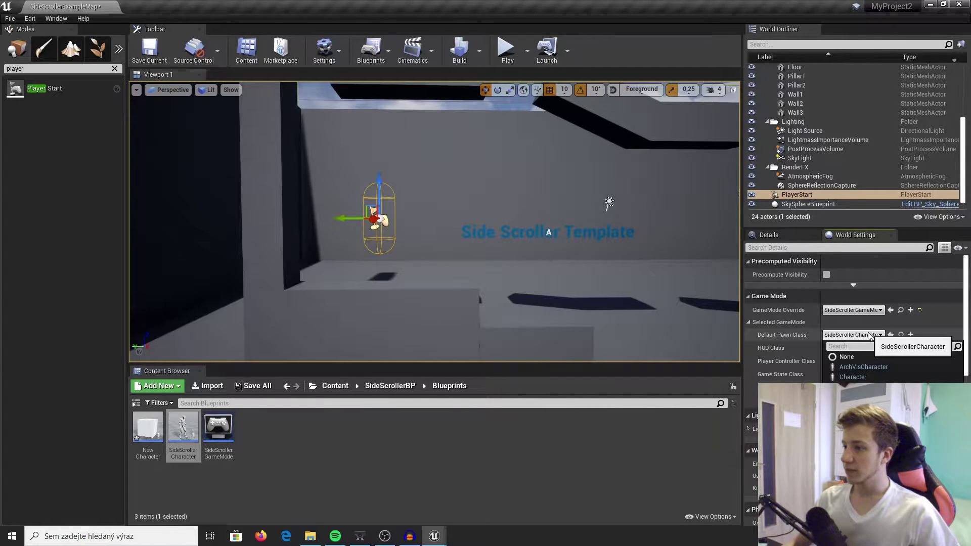
text(ne)
key(Down)
key(Return)
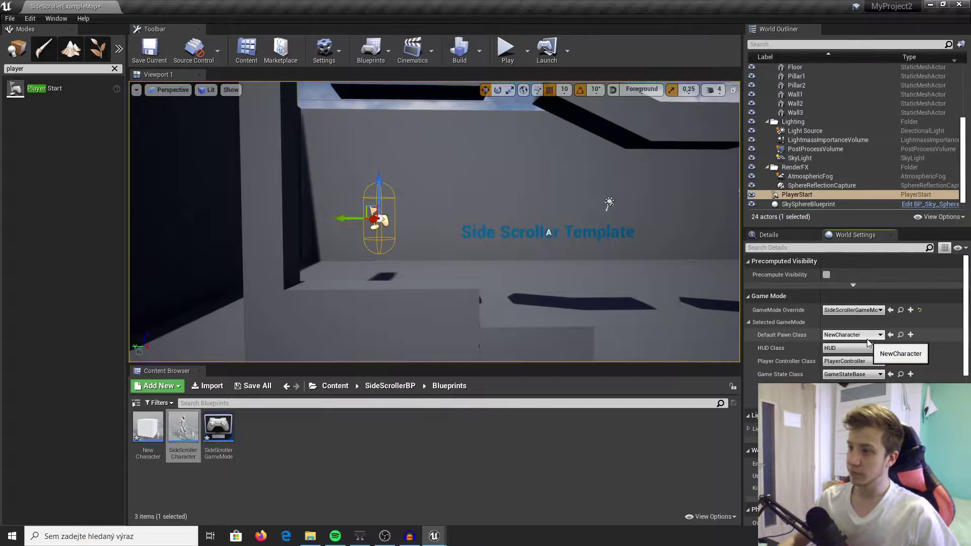
Step: Play-test the level, examine the cube's movement through the debug camera and stop the simulation from the NewCharacter blueprint
click(506, 48)
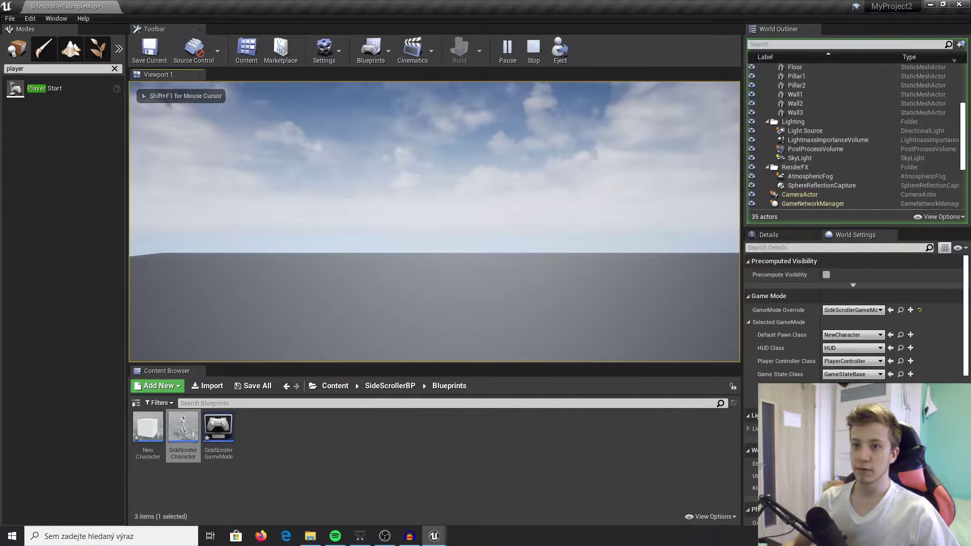
key(semicolon)
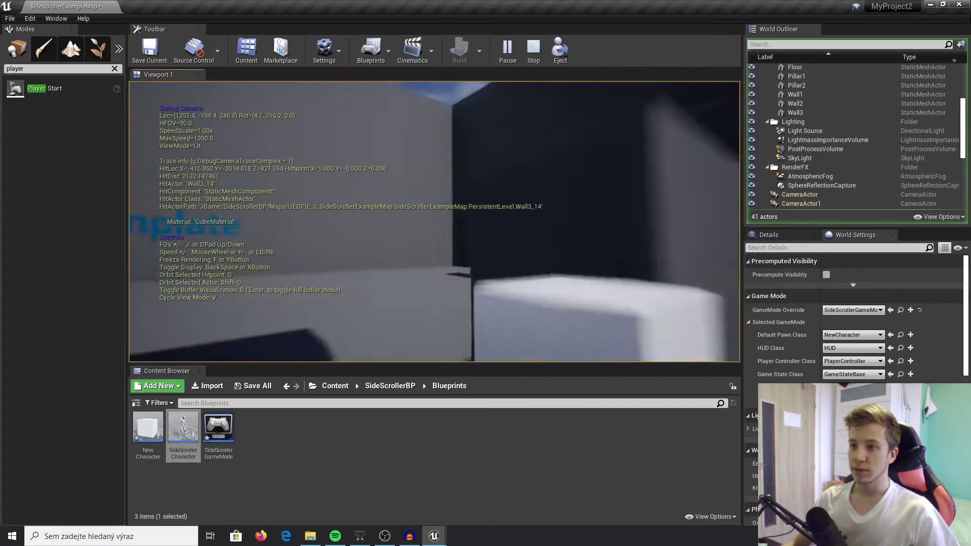
key(w)
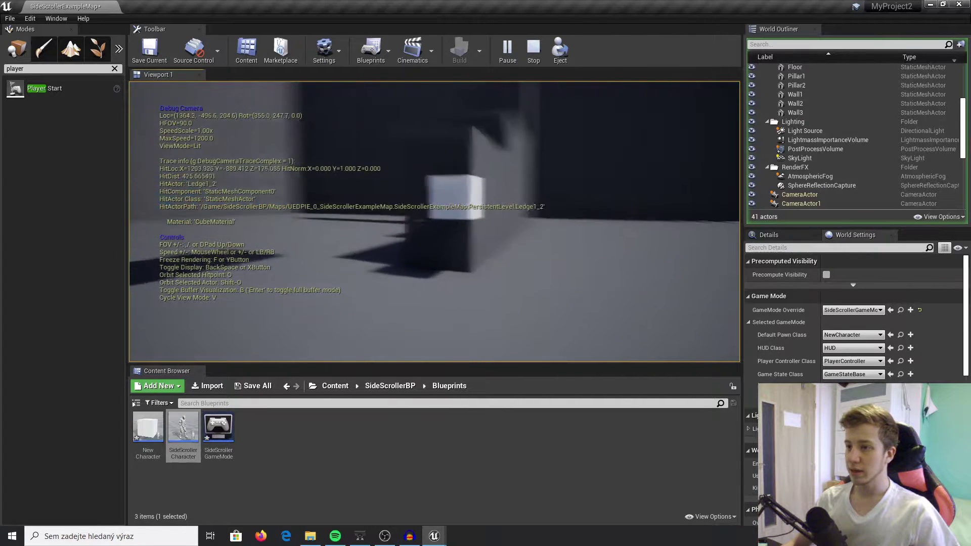
key(semicolon)
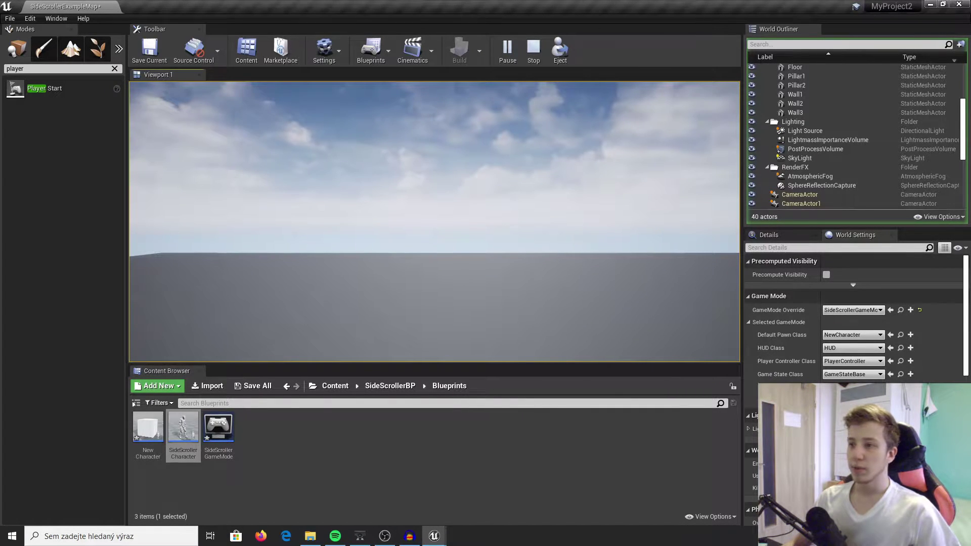
key(alt+Tab)
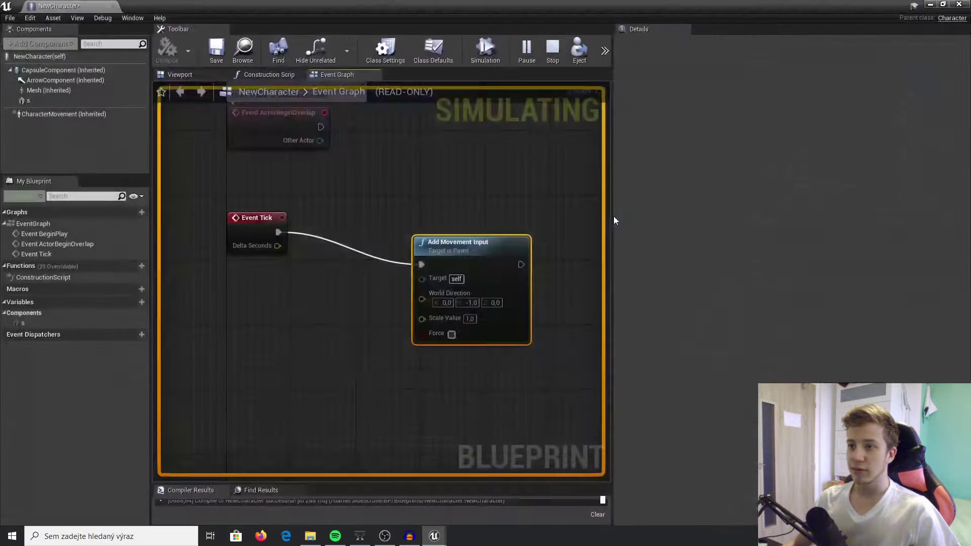
click(551, 55)
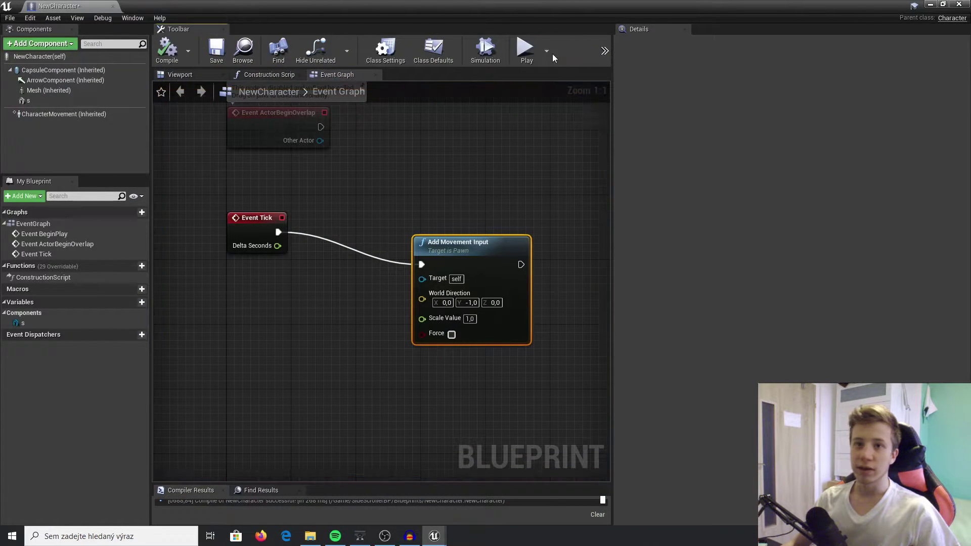
Step: Add a Camera component to the NewCharacter blueprint
click(192, 74)
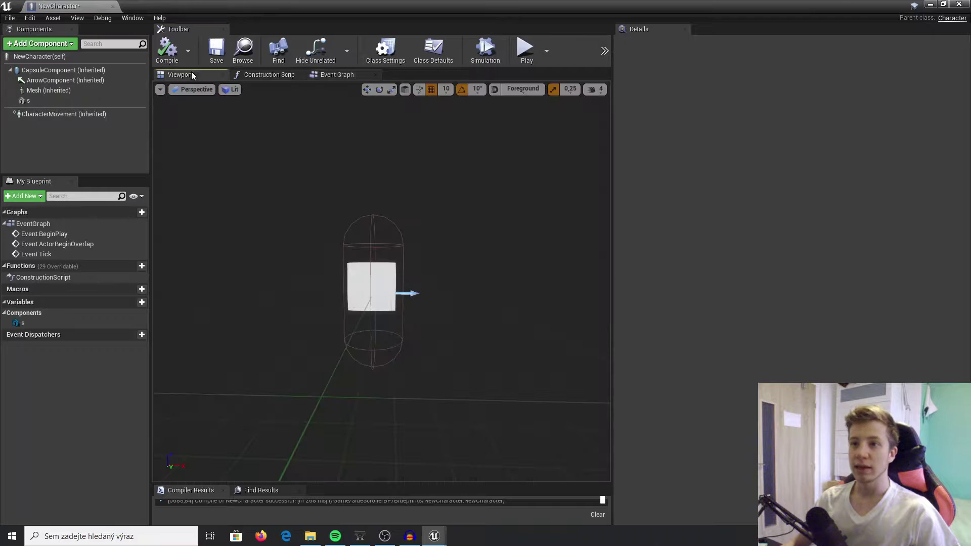
click(49, 45)
text(ca)
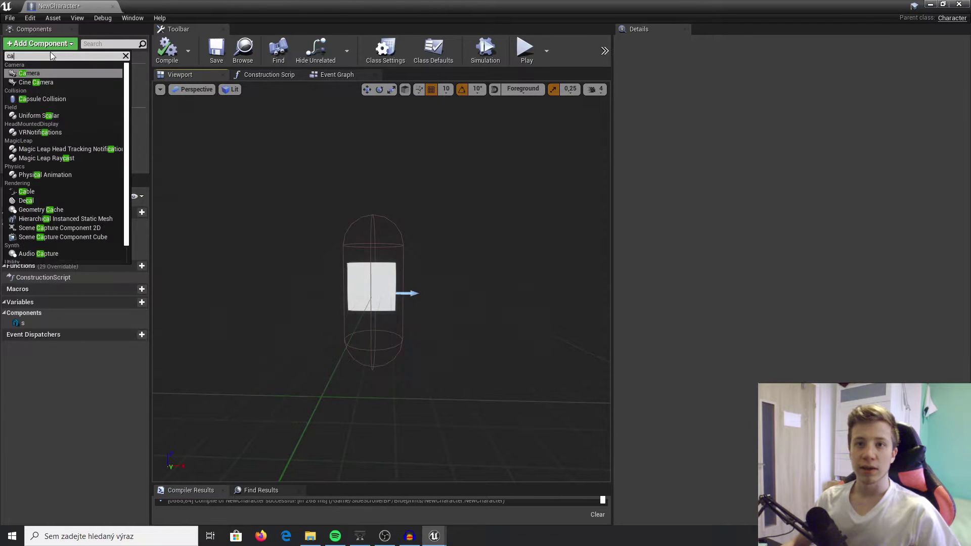
click(30, 73)
Step: Move the camera to Y 440, rotate it to -90° around Z so it faces the cube, and compile
right_drag(451, 239, 450, 218)
key(s)
drag(415, 281, 658, 284)
key(d)
right_drag(483, 334, 346, 329)
key(e)
drag(402, 373, 456, 392)
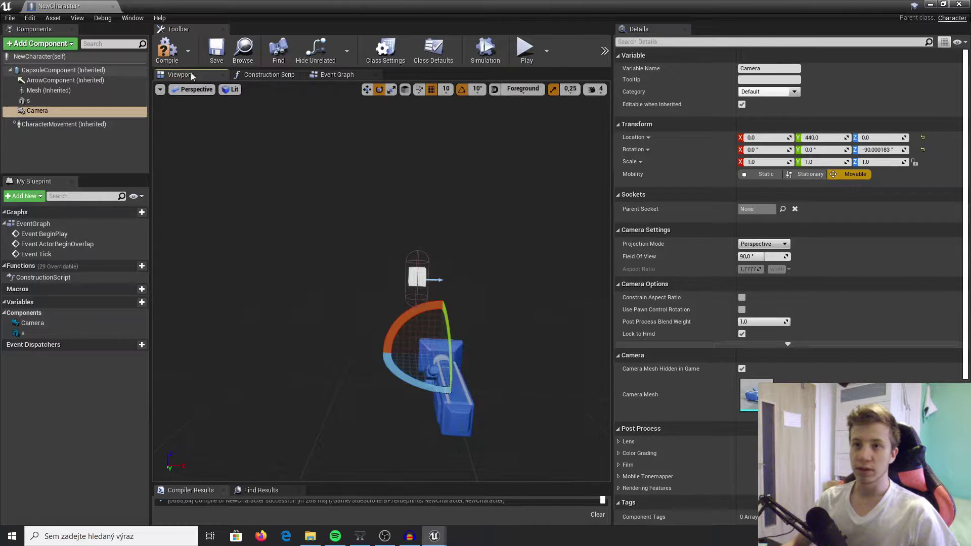
click(170, 49)
Step: Play-test the level to check the camera's view of the moving cube
click(929, 4)
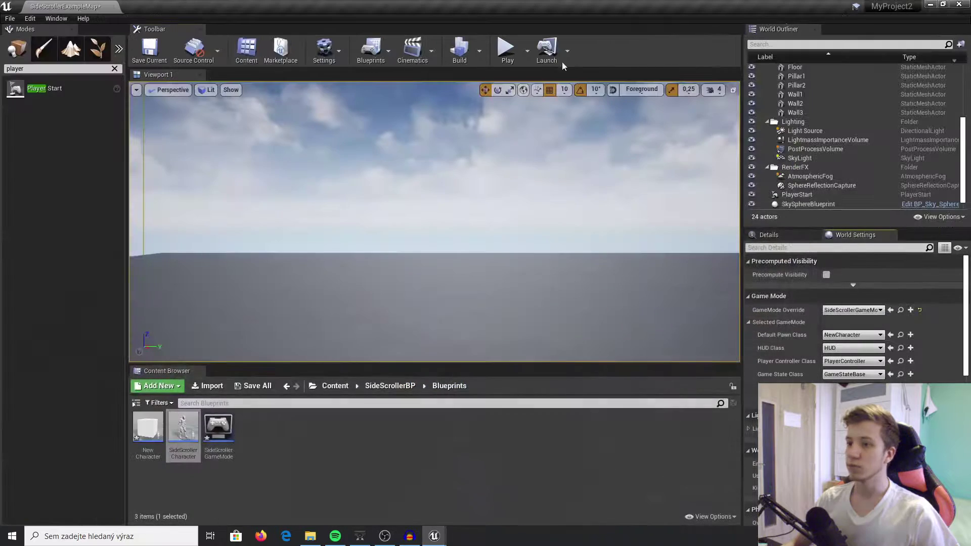
click(505, 51)
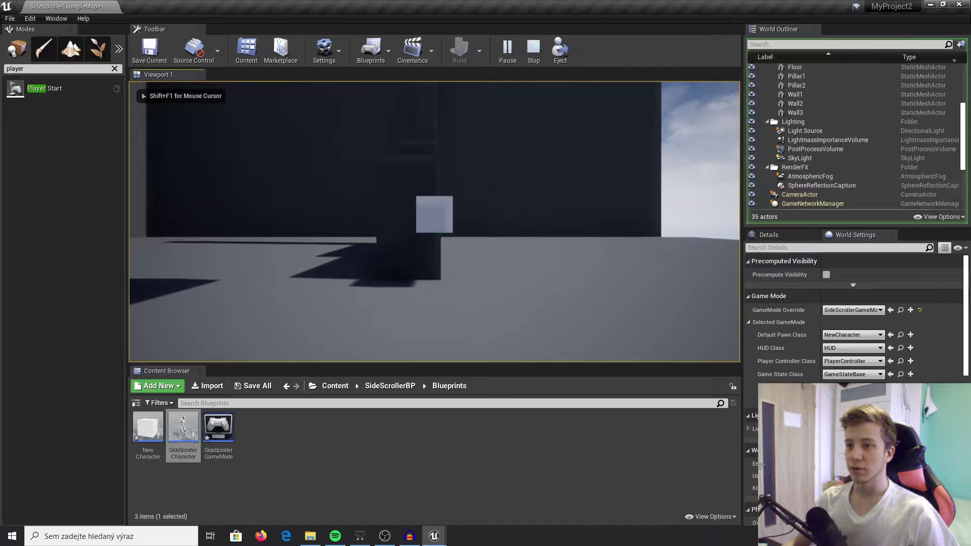
key(Escape)
Step: Reposition the camera to about X 400, Y 70, rotate it to -180° around Z, and compile the blueprint
right_drag(415, 216, 414, 215)
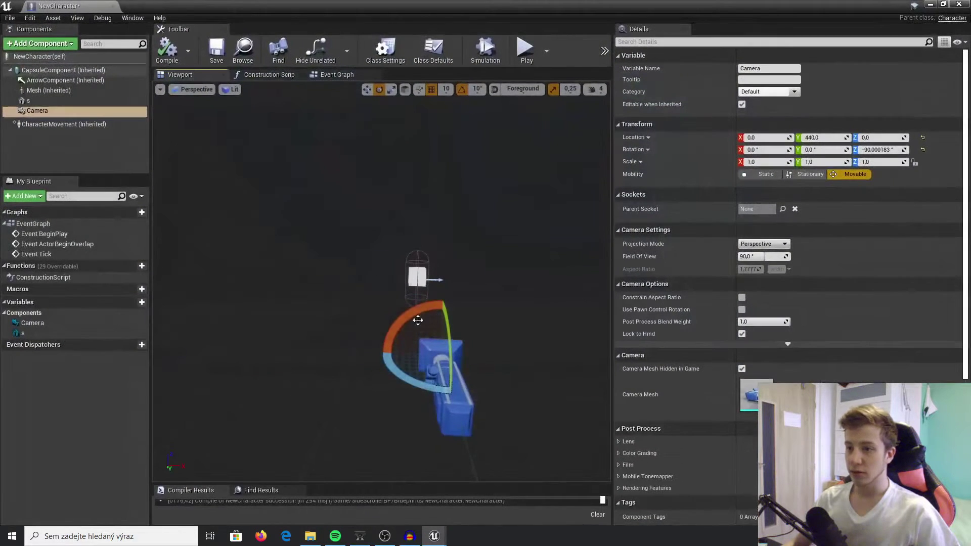
right_drag(455, 303, 493, 390)
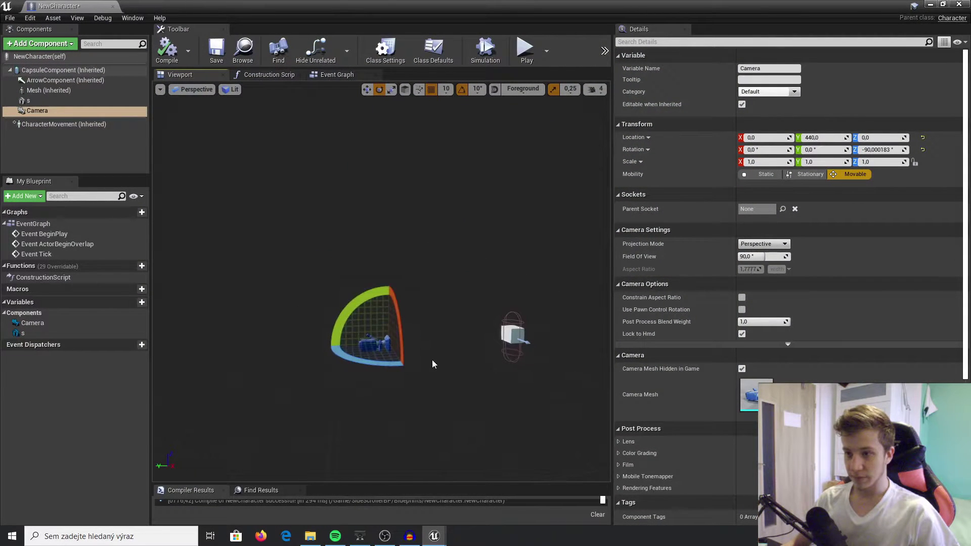
key(w)
drag(400, 354, 459, 451)
right_drag(459, 451, 483, 451)
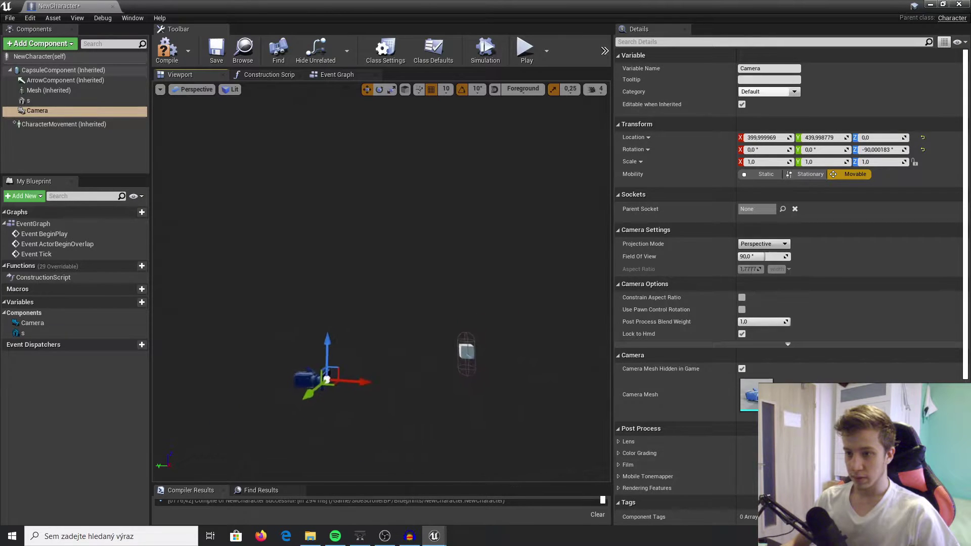
drag(366, 382, 511, 379)
key(e)
drag(439, 399, 500, 399)
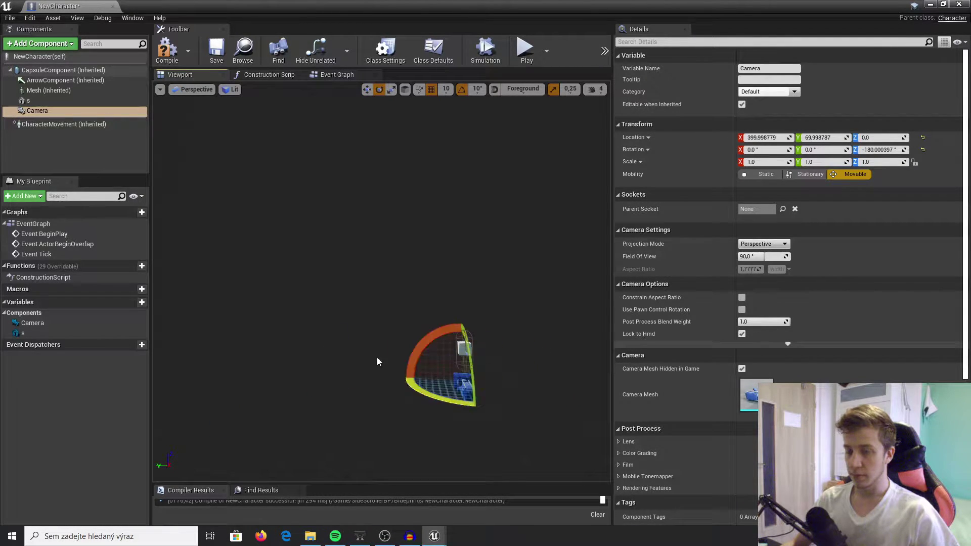
click(167, 50)
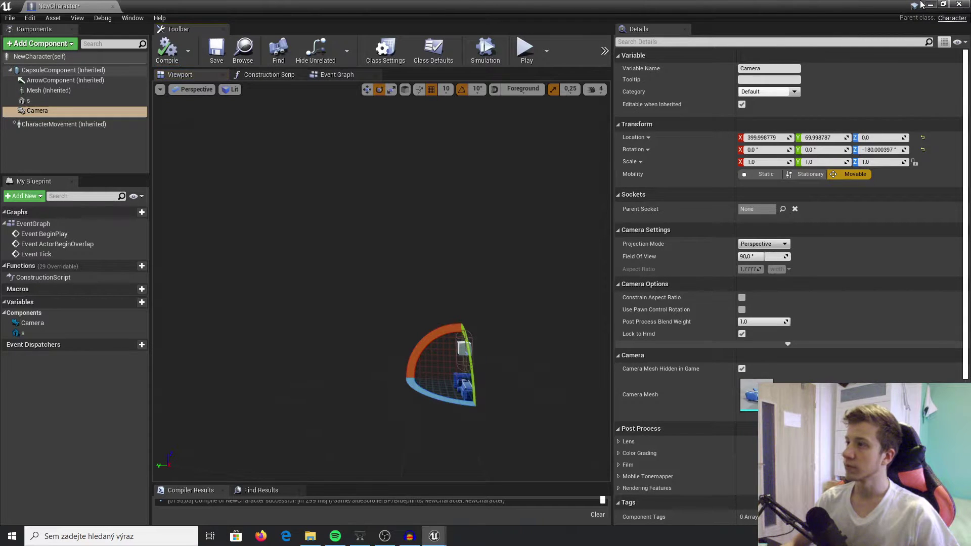
Step: Play-test the level with the repositioned camera, open the SideScrollerCharacter blueprint briefly and return to NewCharacter
click(929, 4)
click(507, 49)
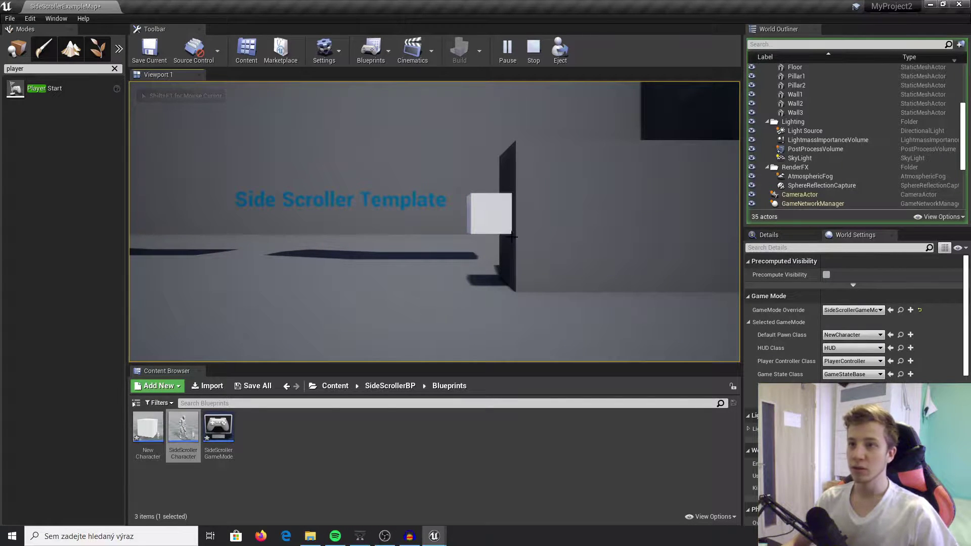
key(Escape)
double_click(191, 442)
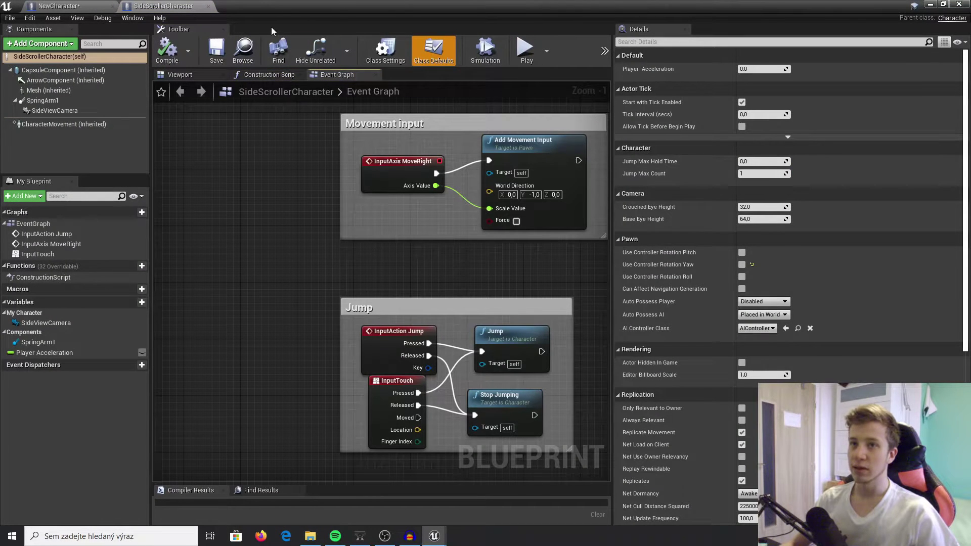
click(207, 6)
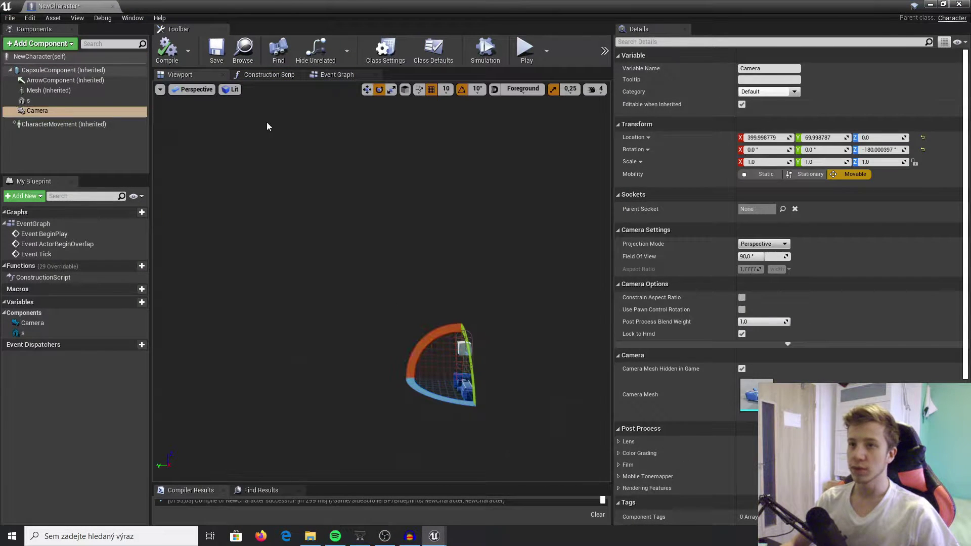
Step: Add a keyboard T input event to NewCharacter's event graph, below the Event Tick node
click(336, 74)
right_drag(349, 300, 311, 328)
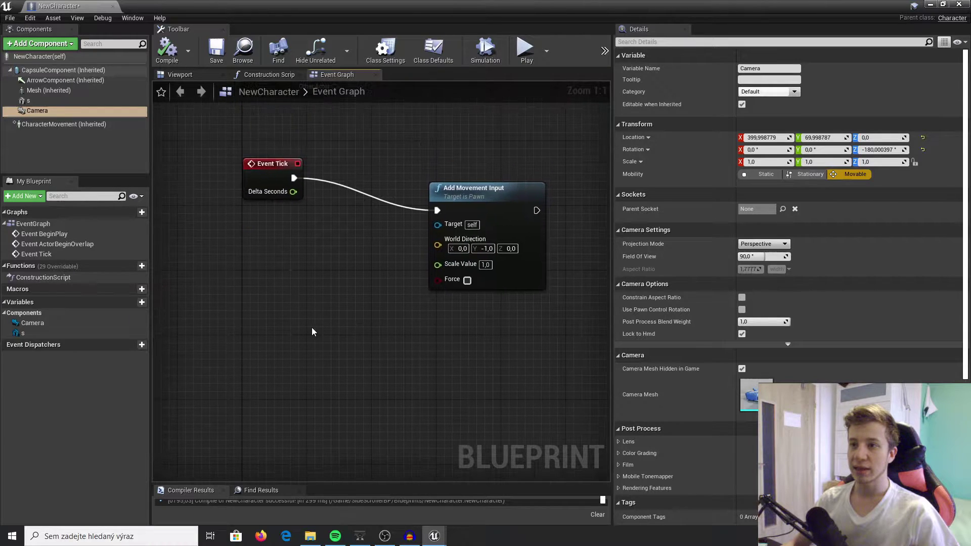
right_drag(323, 382, 372, 309)
scroll(372, 308, down, 3)
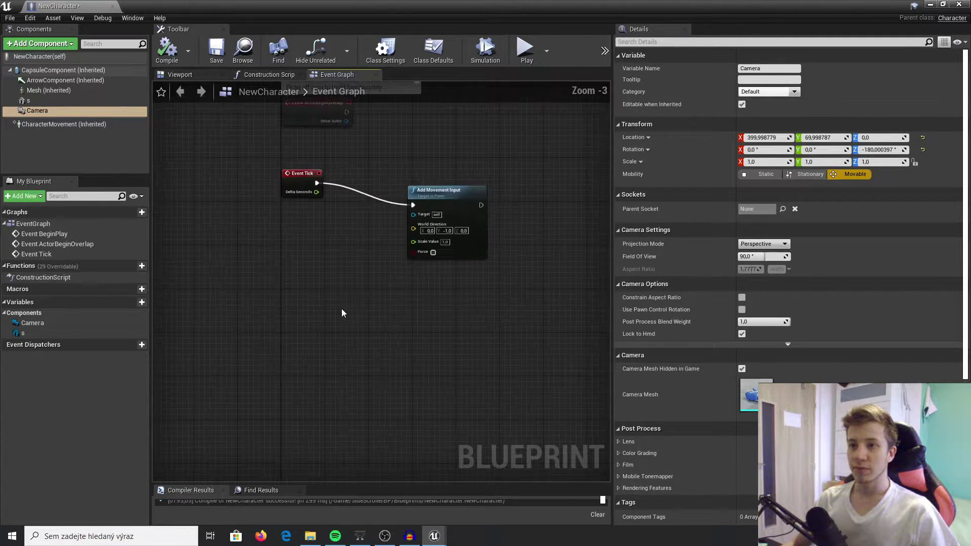
right_click(295, 321)
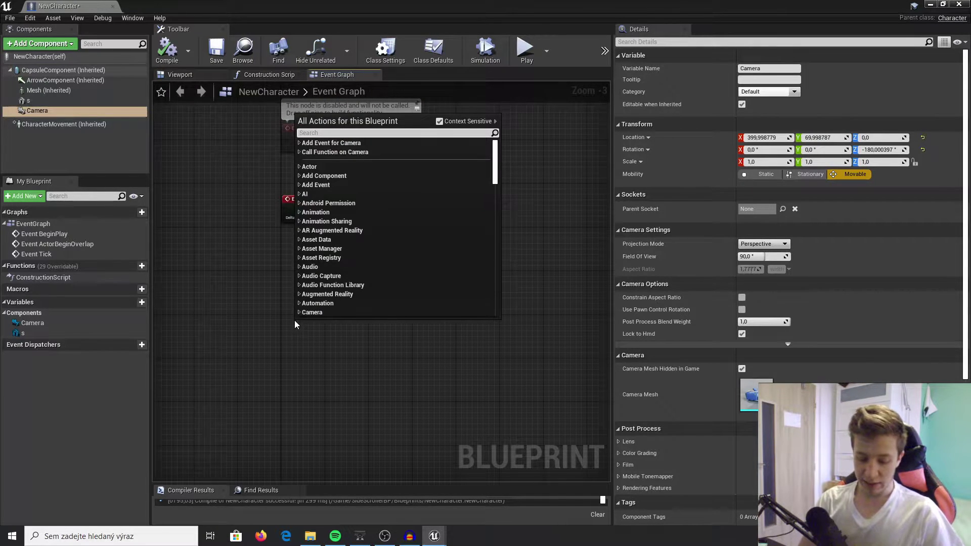
text(k)
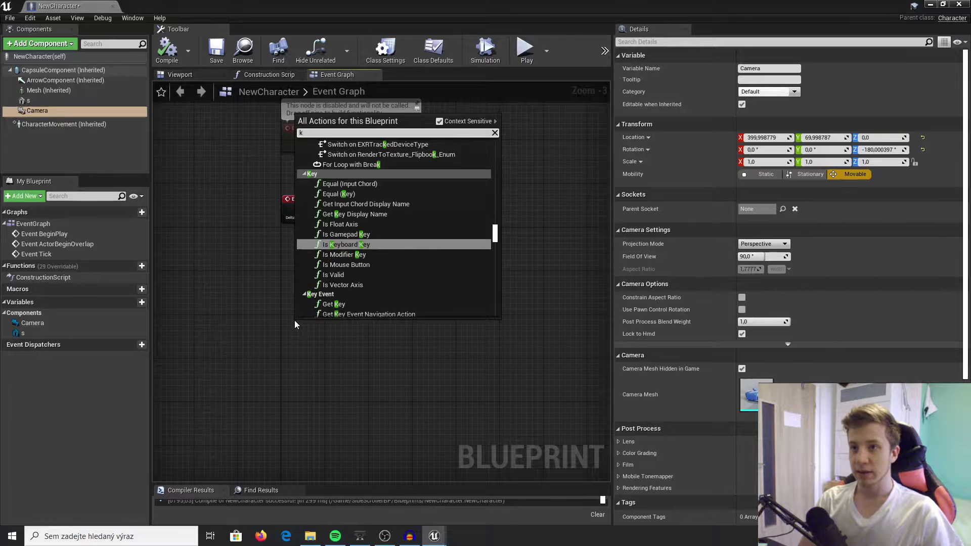
text(eyboard T)
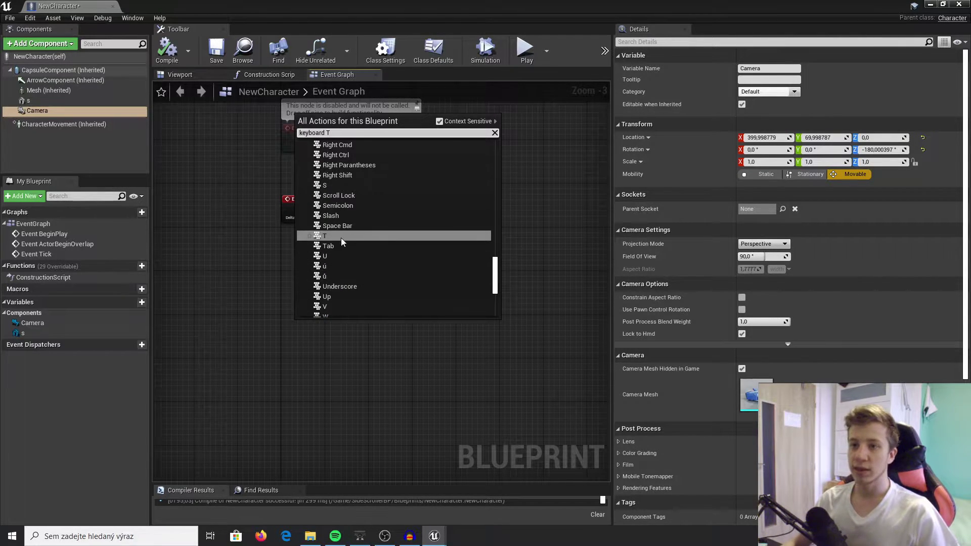
click(340, 237)
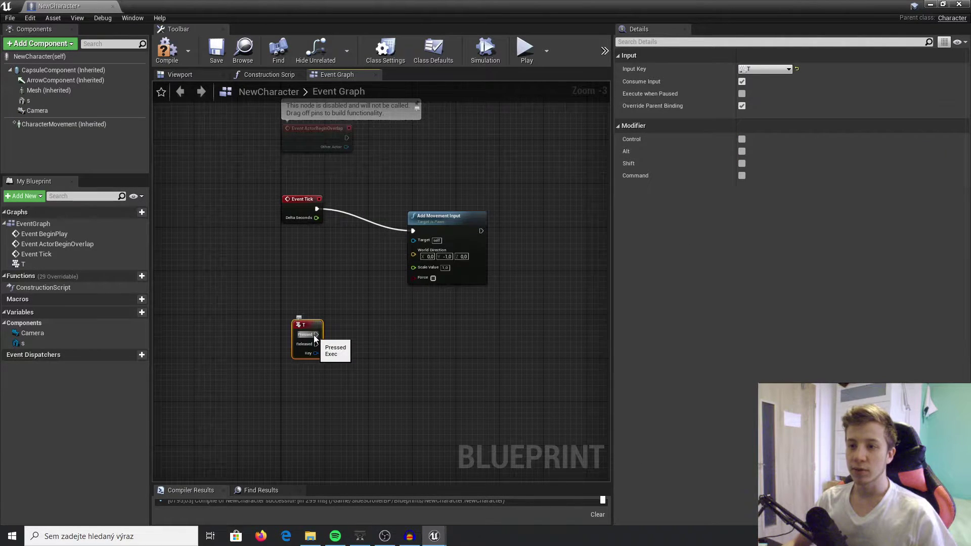
Step: Add a Launch Character node wired to the Pressed output of the T key event
scroll(382, 358, up, 3)
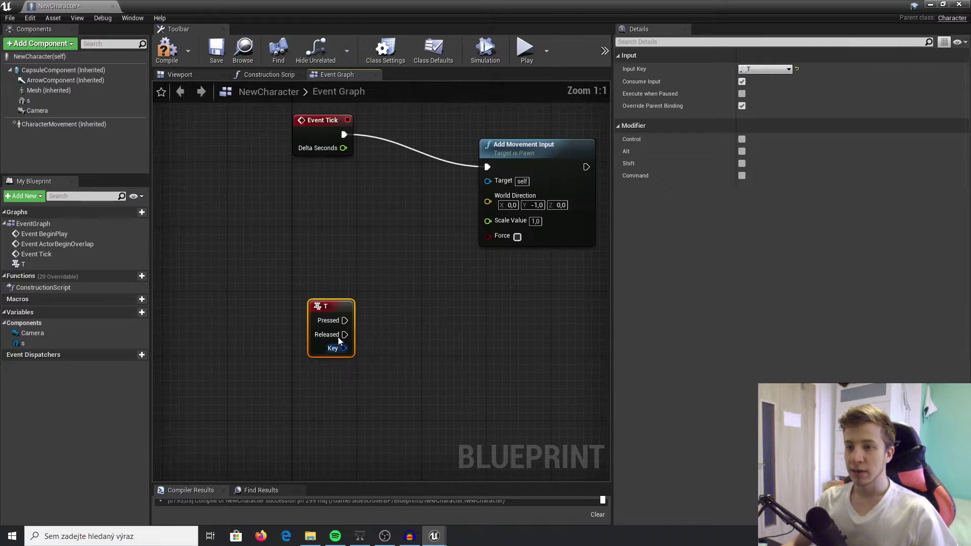
drag(345, 320, 493, 327)
text(lau)
key(Up)
key(Up)
key(Up)
key(Up)
key(Up)
key(Up)
key(Up)
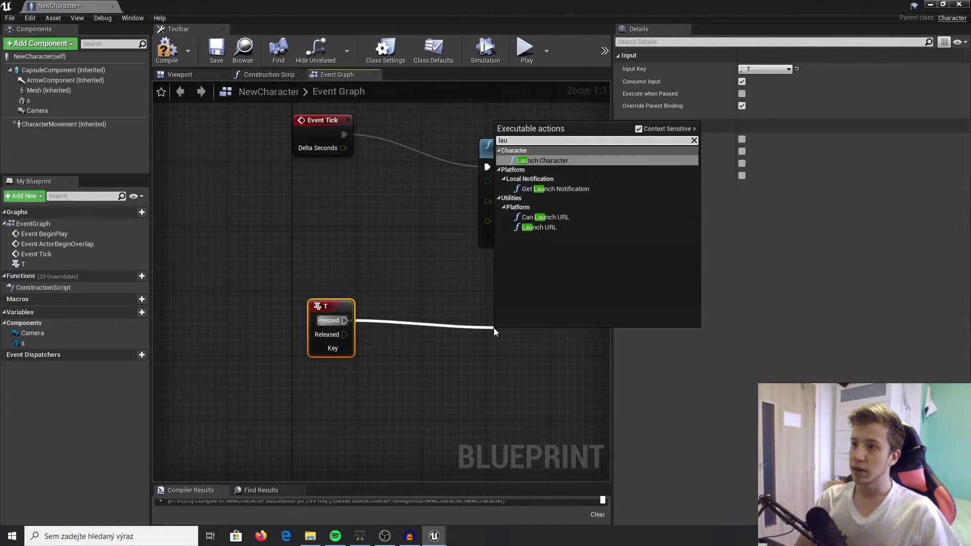
key(Return)
Step: Set the Launch Character node's Z launch velocity to 1000 and compile the blueprint
right_drag(495, 331, 274, 255)
click(354, 316)
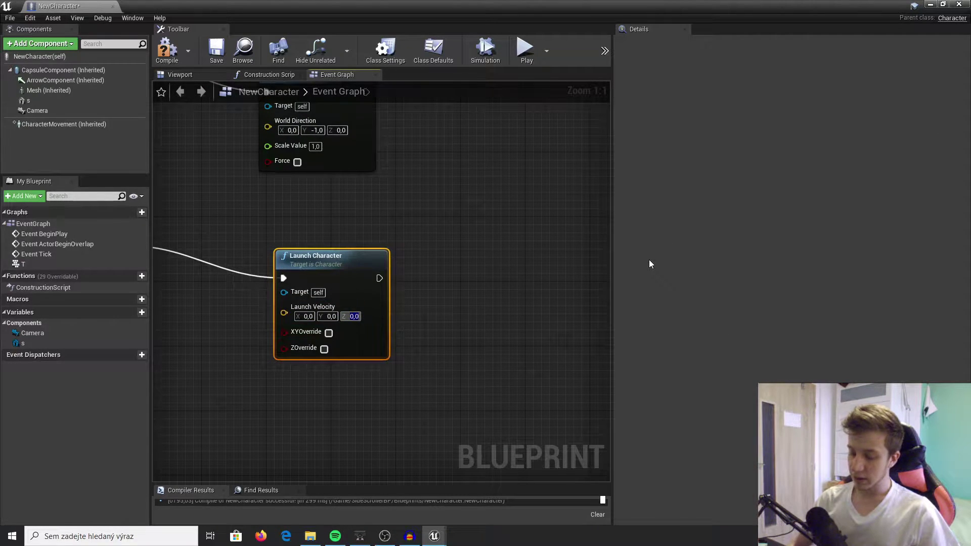
text(100)
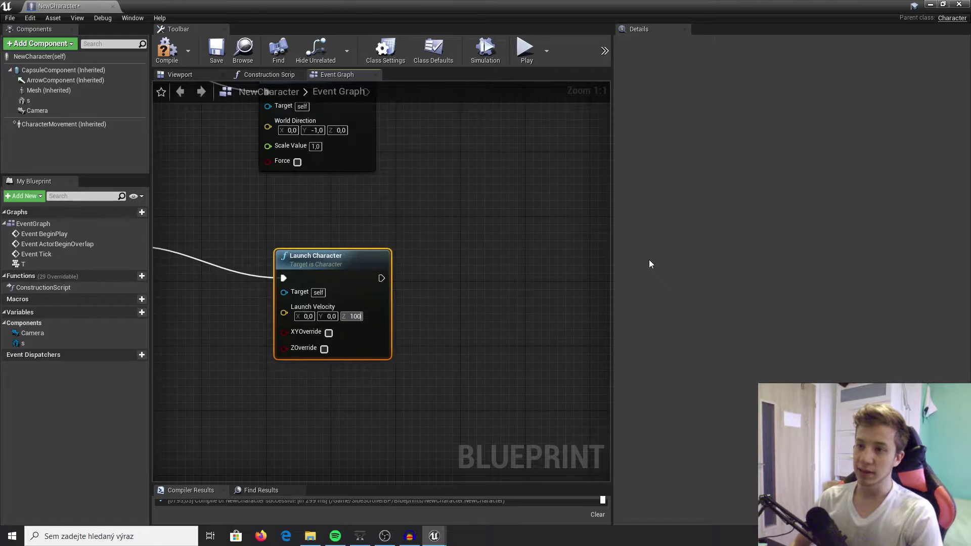
text(0)
key(Return)
click(167, 49)
Step: Return to the level editor and play-test the cube character's launch twice
click(928, 4)
click(508, 49)
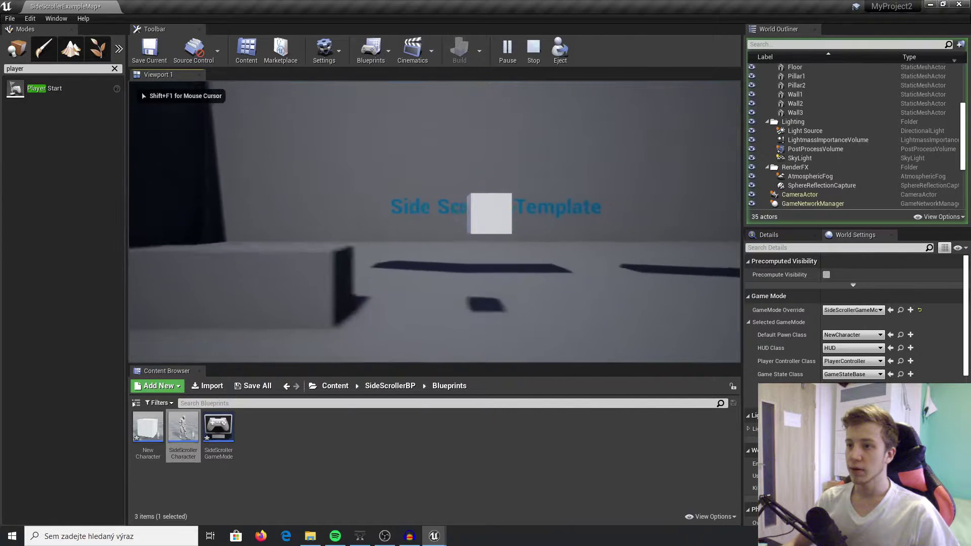
key(d)
key(space)
key(space)
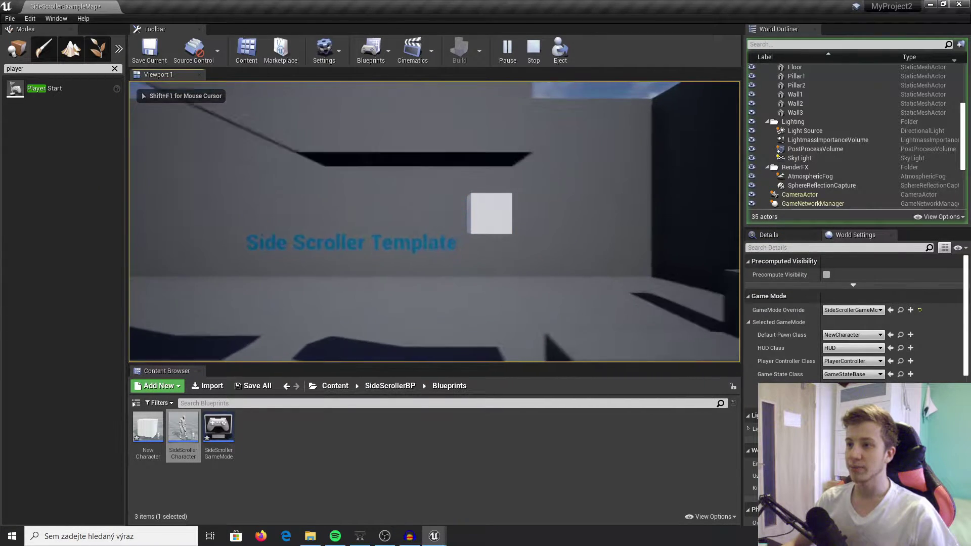
key(d)
key(space)
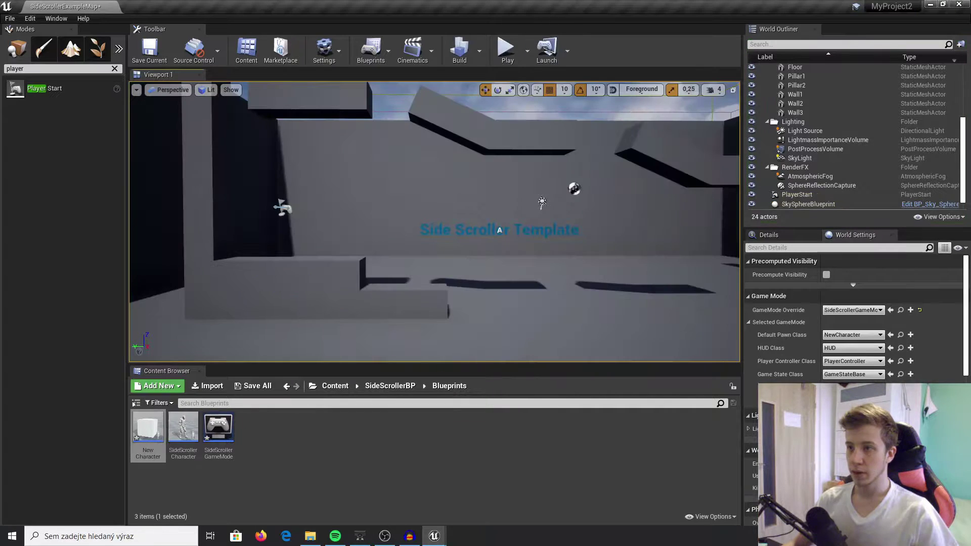
right_click(468, 261)
click(504, 52)
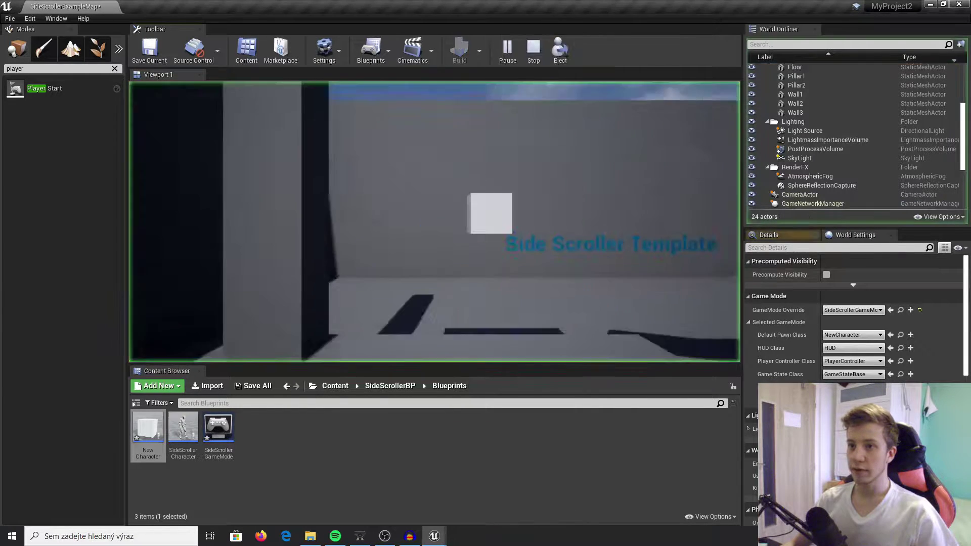
Step: Delete Ledge6 and Pillar1 near the player start from the level
right_drag(473, 206, 433, 279)
key(s)
click(434, 283)
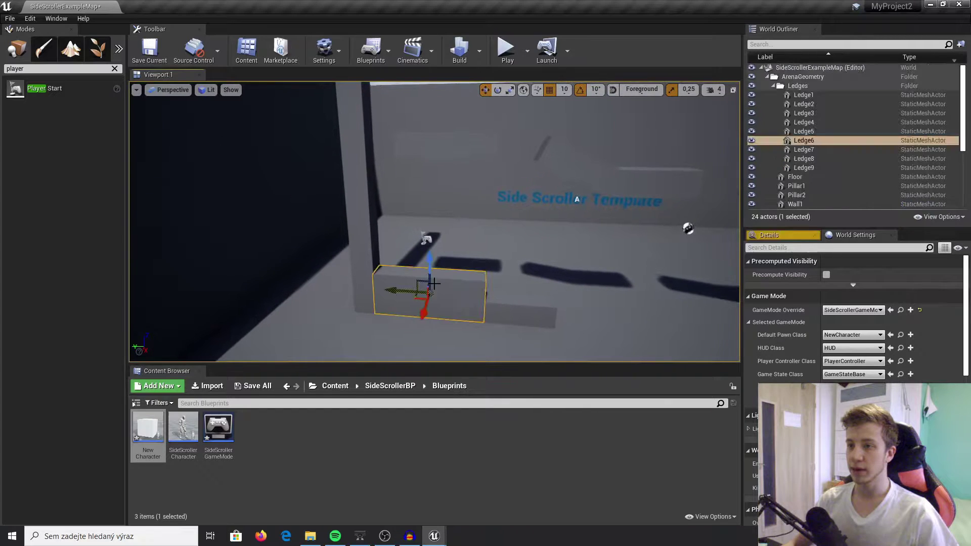
key(Delete)
click(365, 172)
key(Delete)
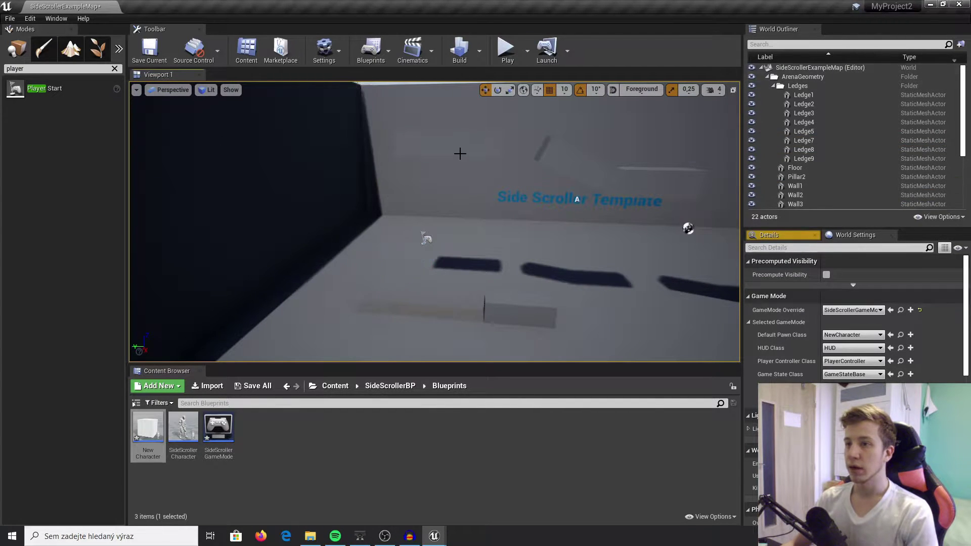
Step: Delete Ledge3, Ledge4, Ledge7, Ledge8 and Ledge9 from the arena
click(459, 154)
key(Delete)
click(571, 162)
key(Delete)
click(656, 202)
click(656, 183)
right_drag(655, 183, 730, 169)
key(Delete)
click(409, 215)
key(Delete)
click(449, 223)
key(Delete)
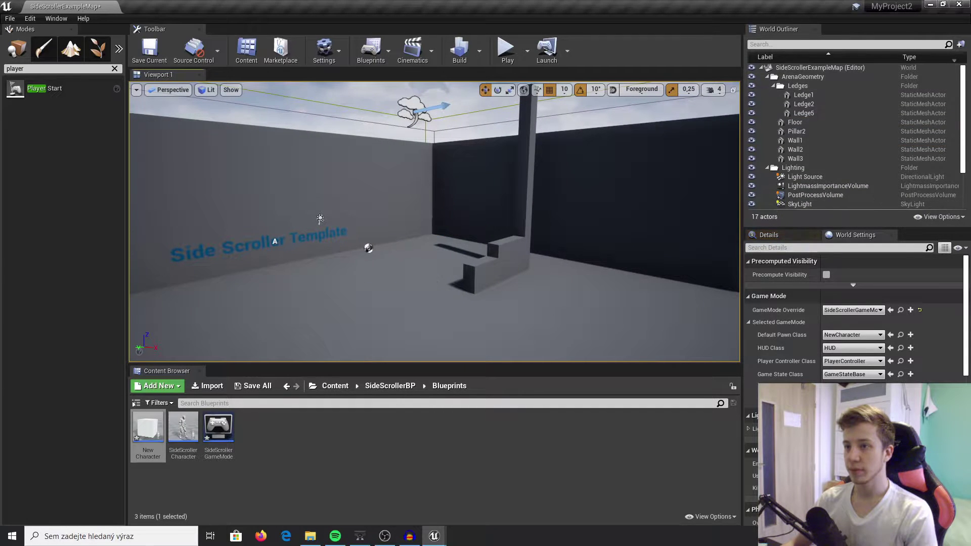
Step: Delete Ledge1, Ledge2 and Pillar2 at the far end of the arena
click(506, 246)
key(Delete)
click(501, 254)
key(Delete)
click(527, 221)
key(Delete)
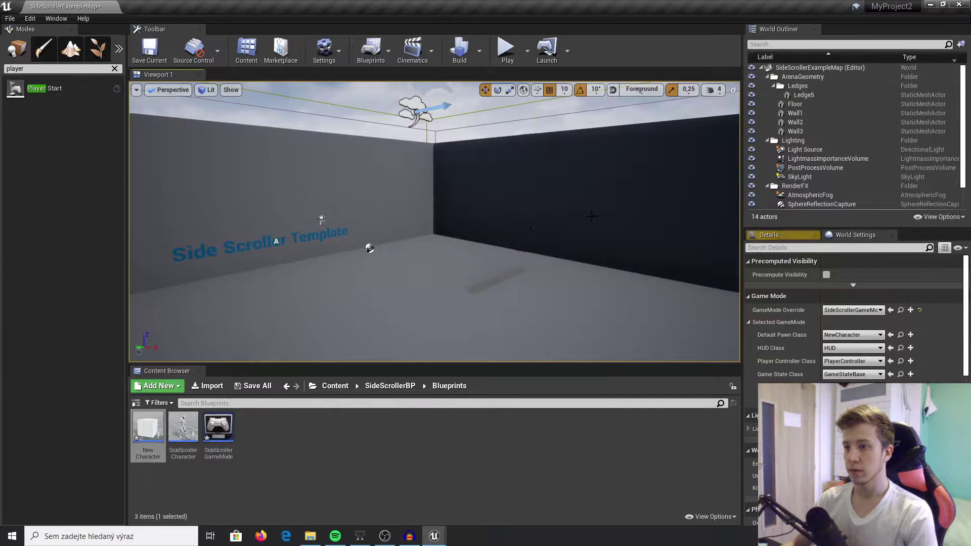
Step: Delete the three arena walls Wall1, Wall2 and Wall3
click(580, 221)
key(Delete)
click(321, 202)
key(Delete)
right_drag(321, 203, 218, 205)
click(348, 207)
key(Delete)
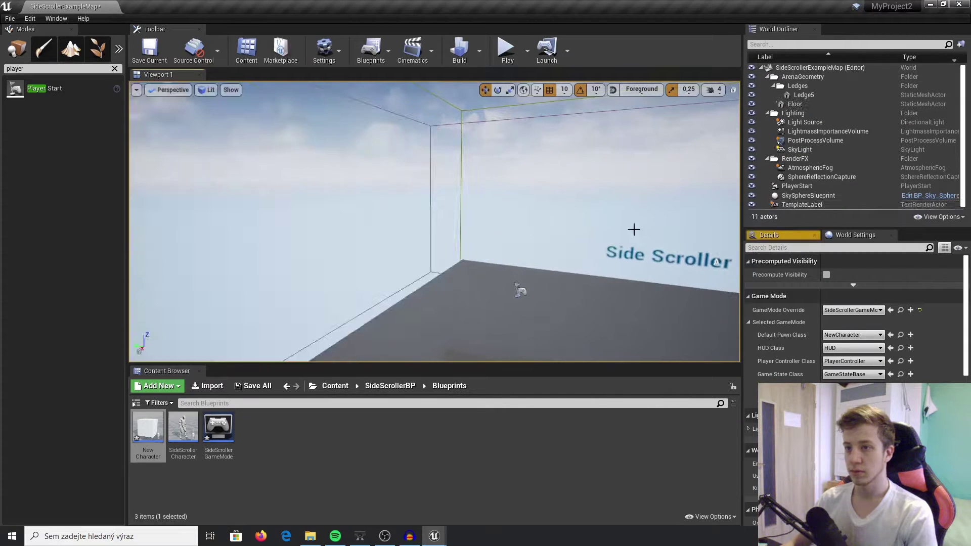
Step: Select the Side Scroller Template text label in the level
click(669, 258)
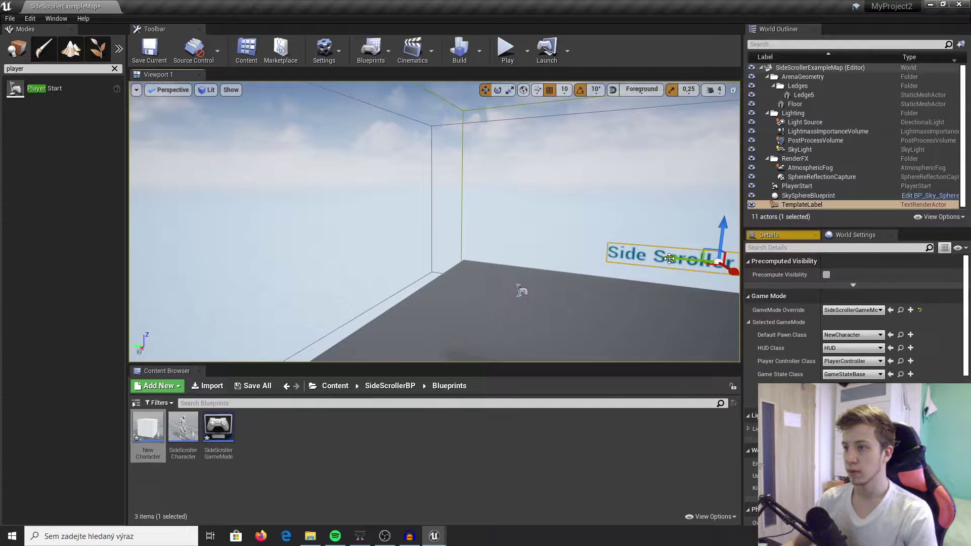